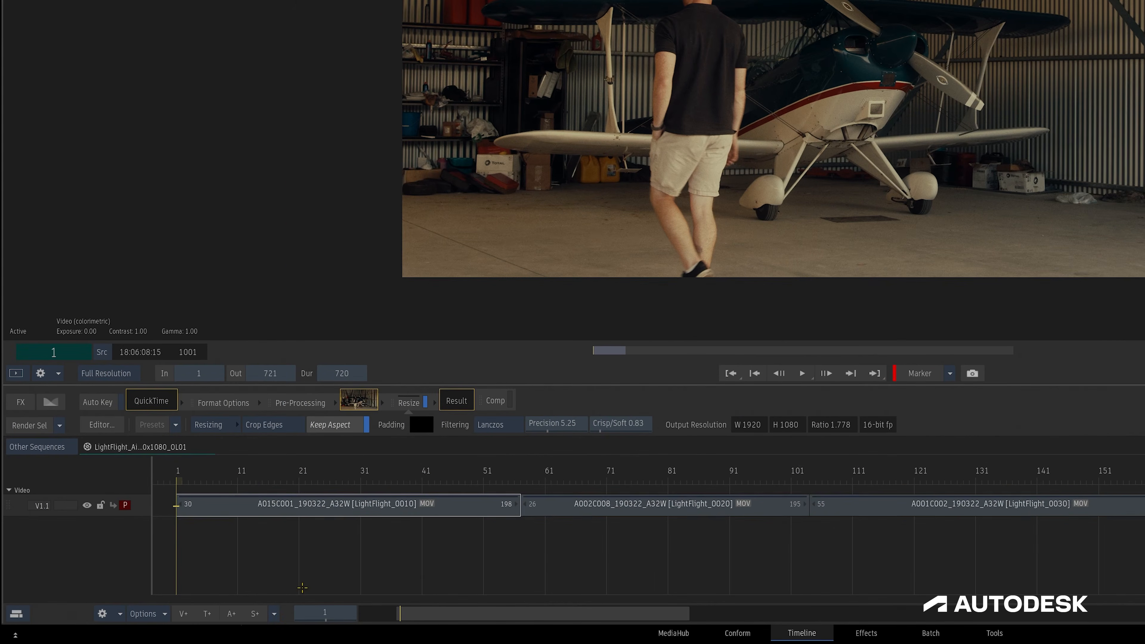
Add a new video track and a subtitles track to the sequence, and check the available Video Effects.
{"action": "left_click", "coordinate": [207, 614]}
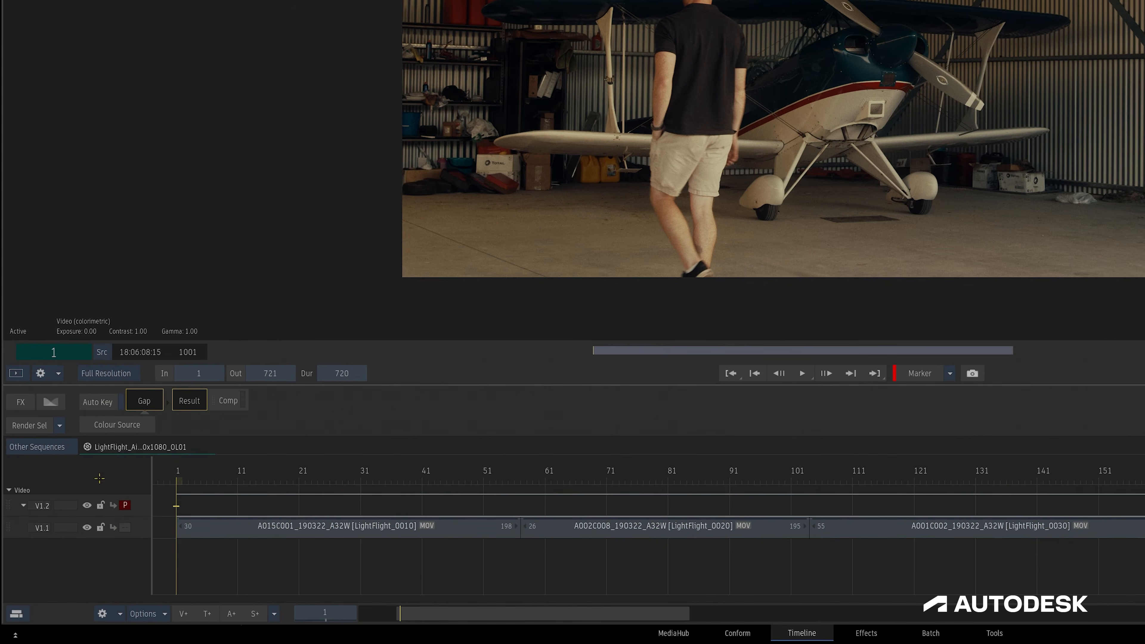
{"action": "left_click", "coordinate": [20, 402]}
{"action": "left_click", "coordinate": [255, 610]}
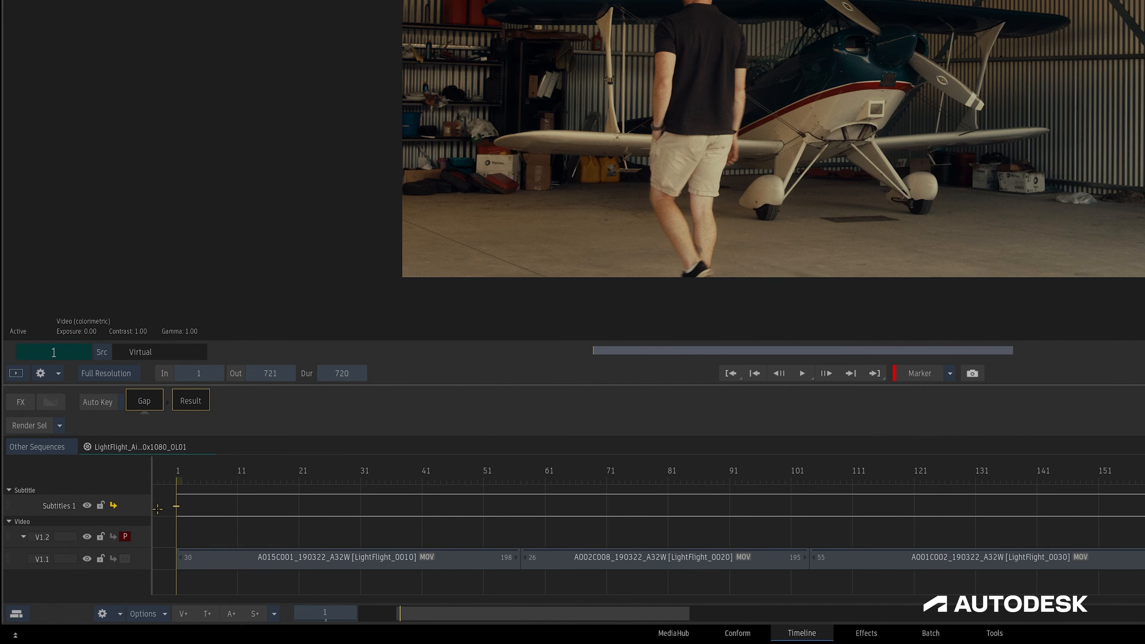
{"action": "left_click", "coordinate": [21, 402]}
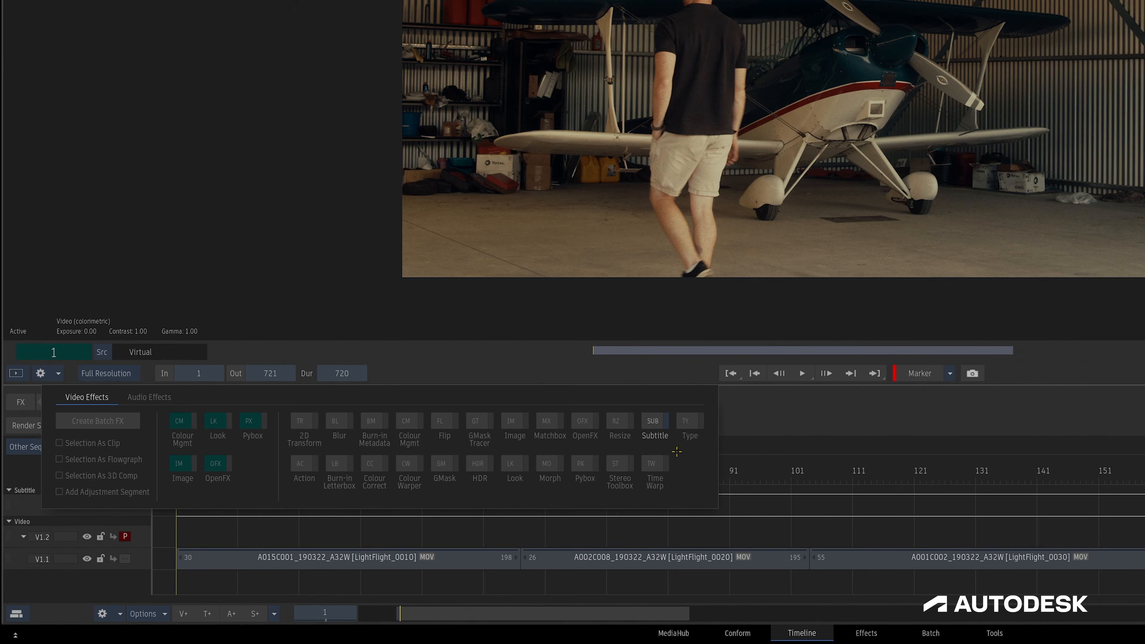
{"action": "left_click", "coordinate": [739, 428]}
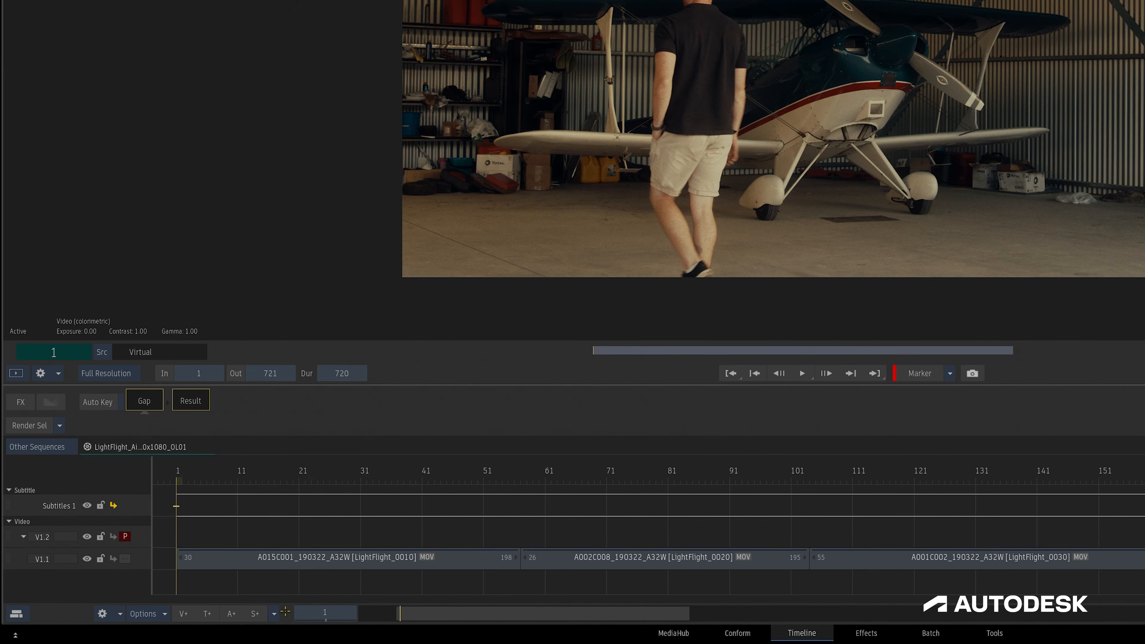
Open the import of a subtitles file for the sequence.
{"action": "left_click", "coordinate": [275, 614]}
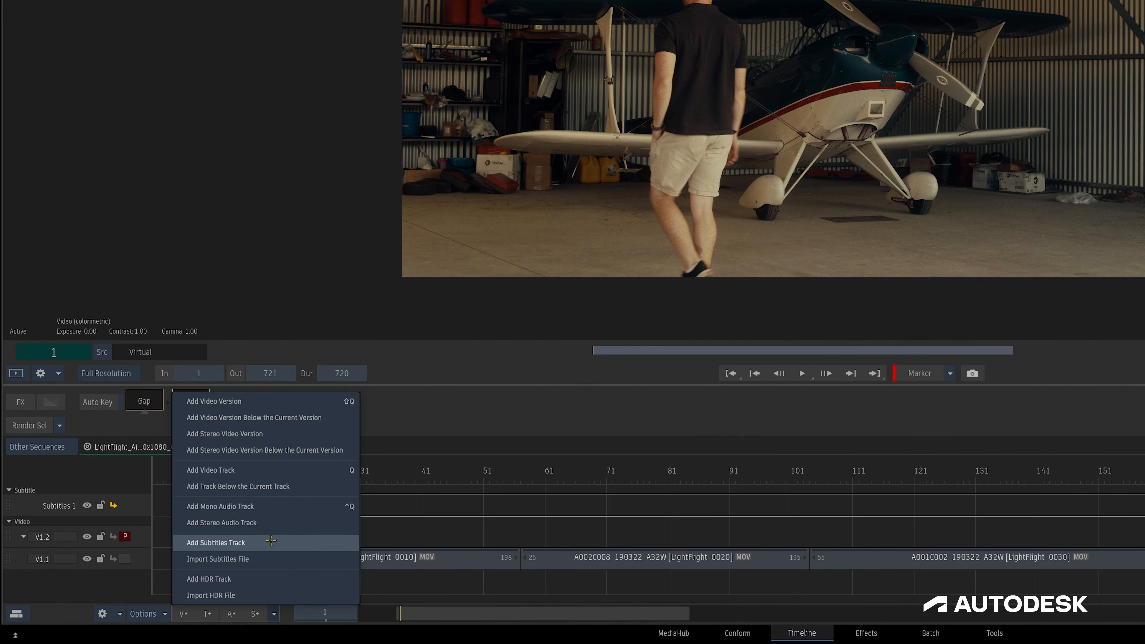
{"action": "left_click", "coordinate": [273, 560]}
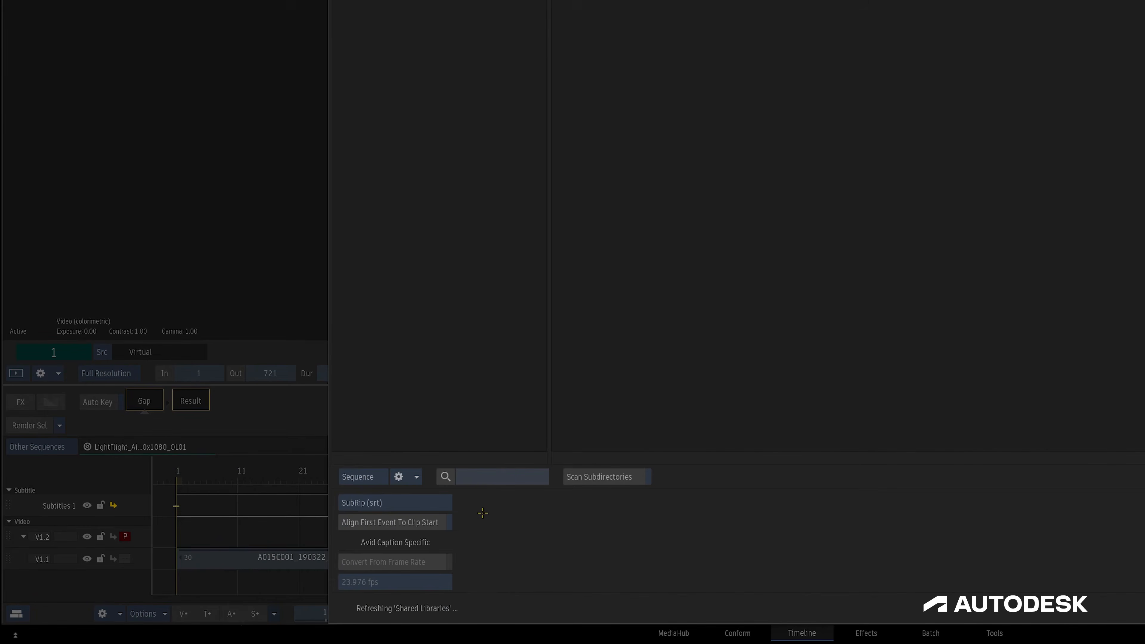
Try the Avid Caption (txt) format with Align First Event To Clip Start and Convert From Frame Rate, and review the frame rate choices.
{"action": "left_click", "coordinate": [438, 503]}
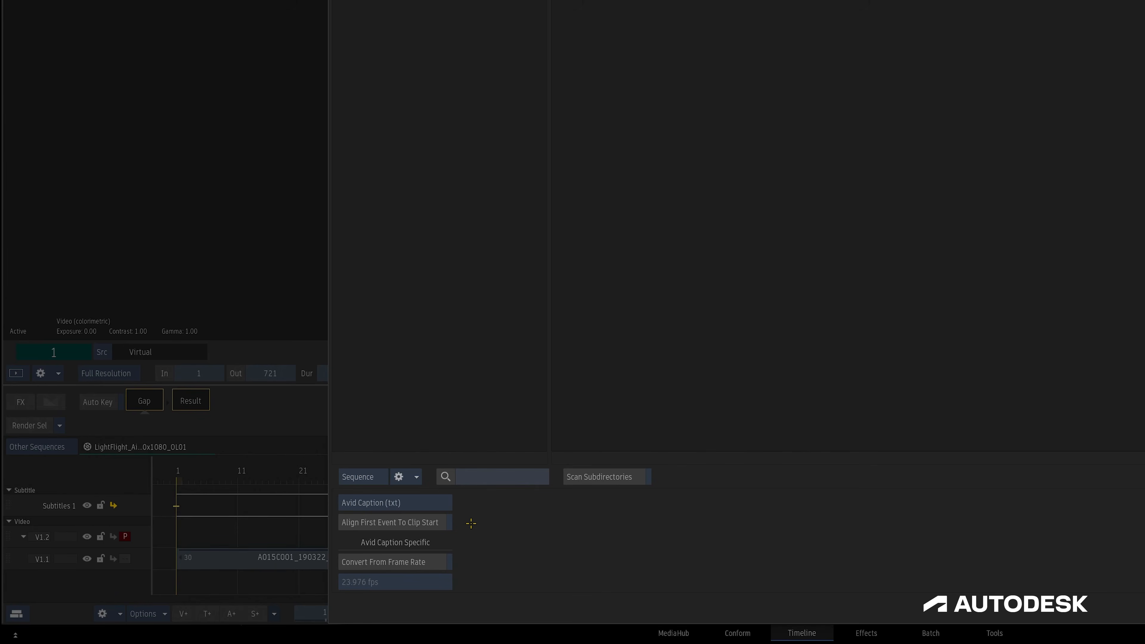
{"action": "left_click", "coordinate": [433, 523]}
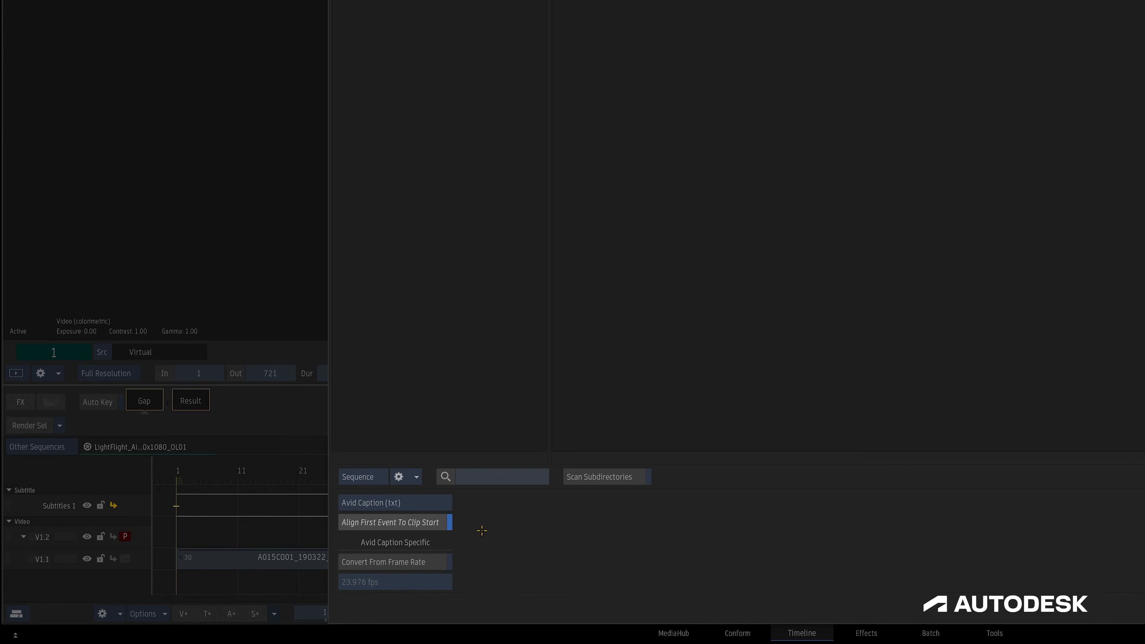
{"action": "left_click", "coordinate": [440, 522]}
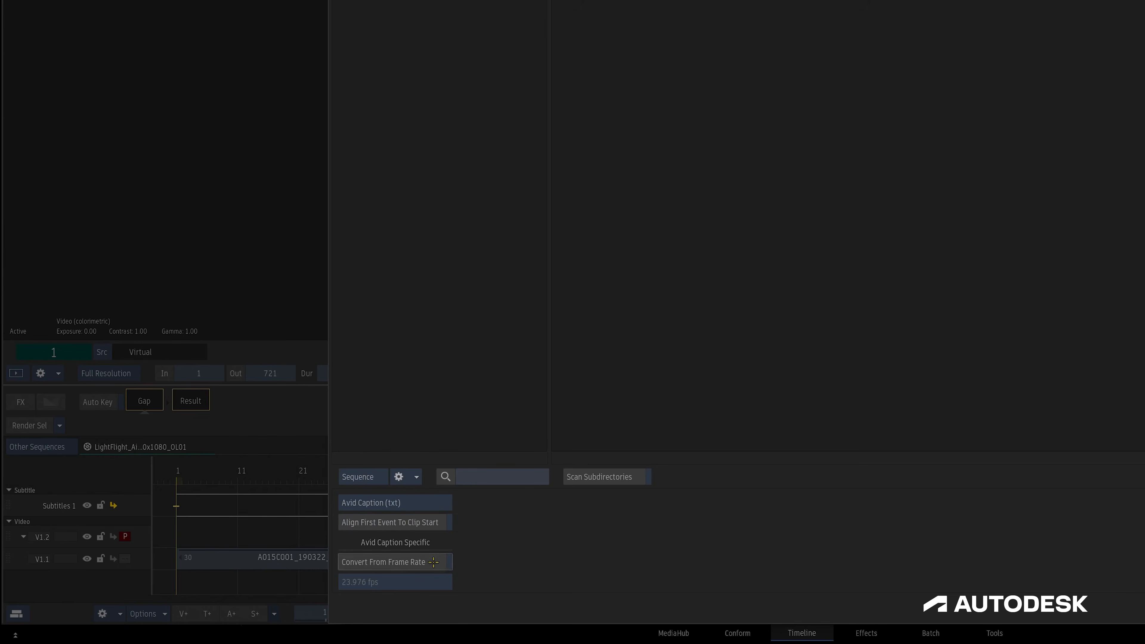
{"action": "left_click", "coordinate": [444, 562]}
{"action": "left_click", "coordinate": [406, 582]}
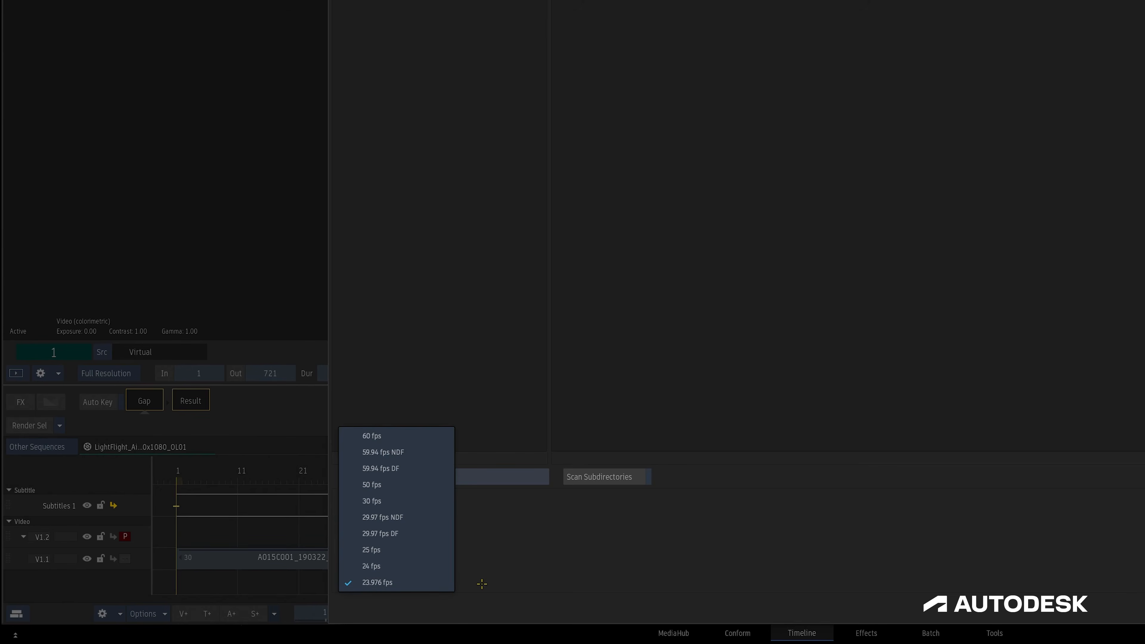
{"action": "left_click", "coordinate": [483, 584]}
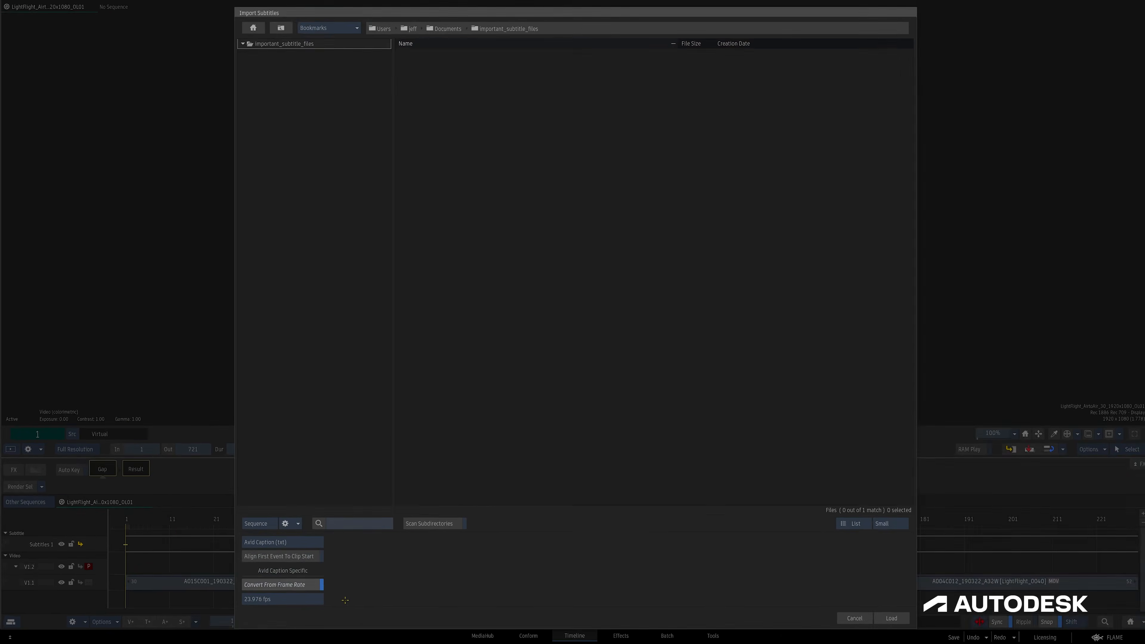
{"action": "left_click", "coordinate": [444, 561]}
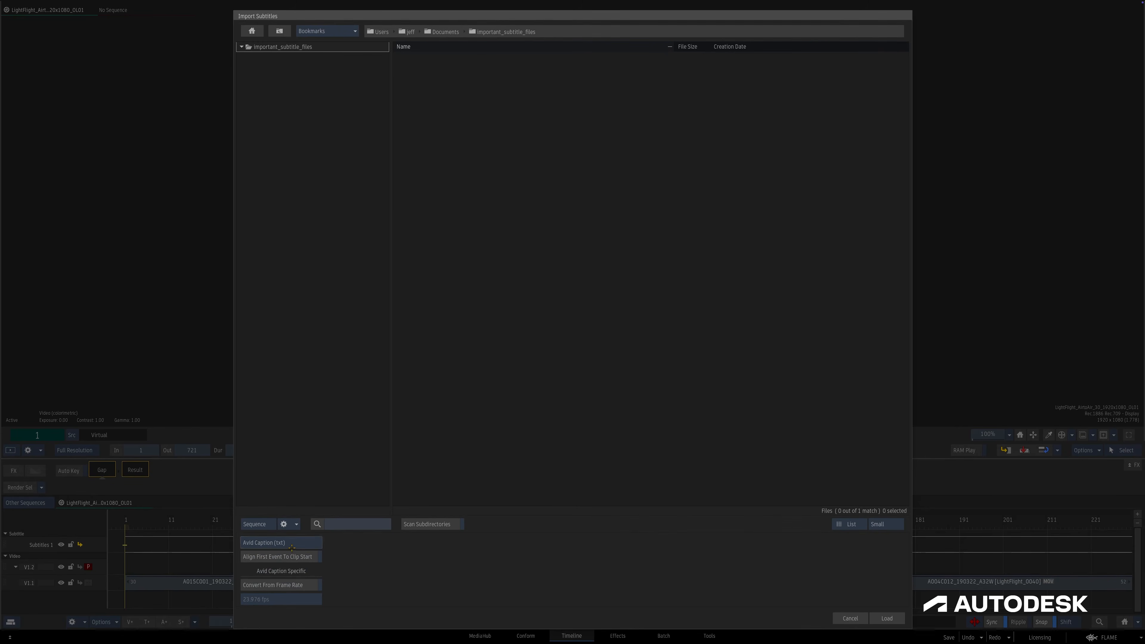
Set the import format to SubRip (srt) and load the flight-to-flight-30 subtitles file.
{"action": "left_click", "coordinate": [305, 544]}
{"action": "left_click", "coordinate": [424, 57]}
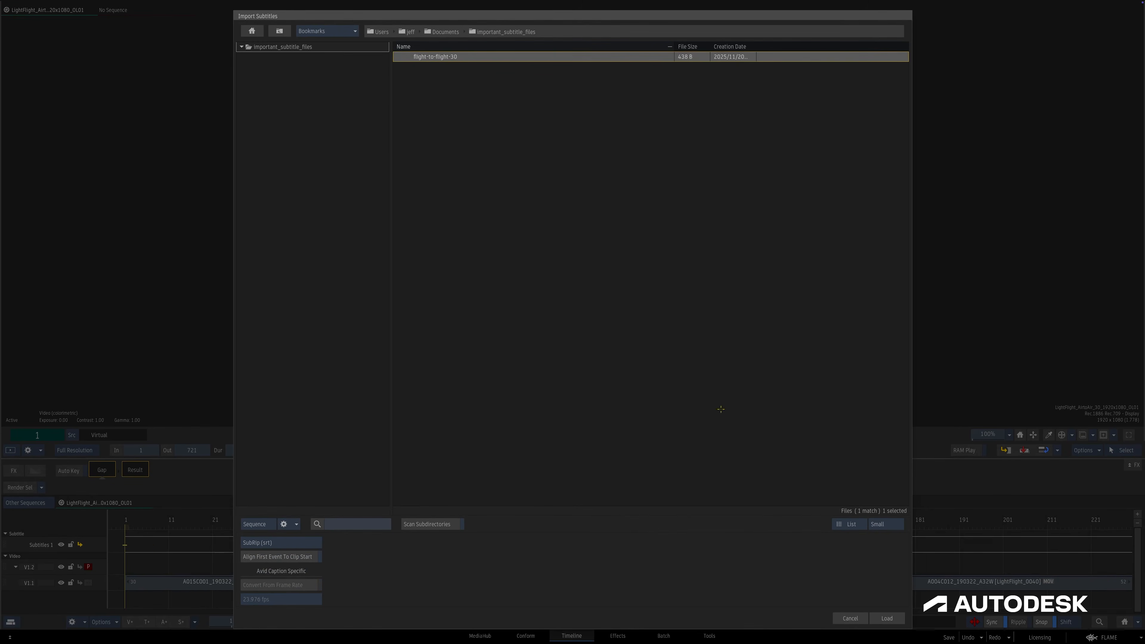
{"action": "left_click", "coordinate": [886, 618]}
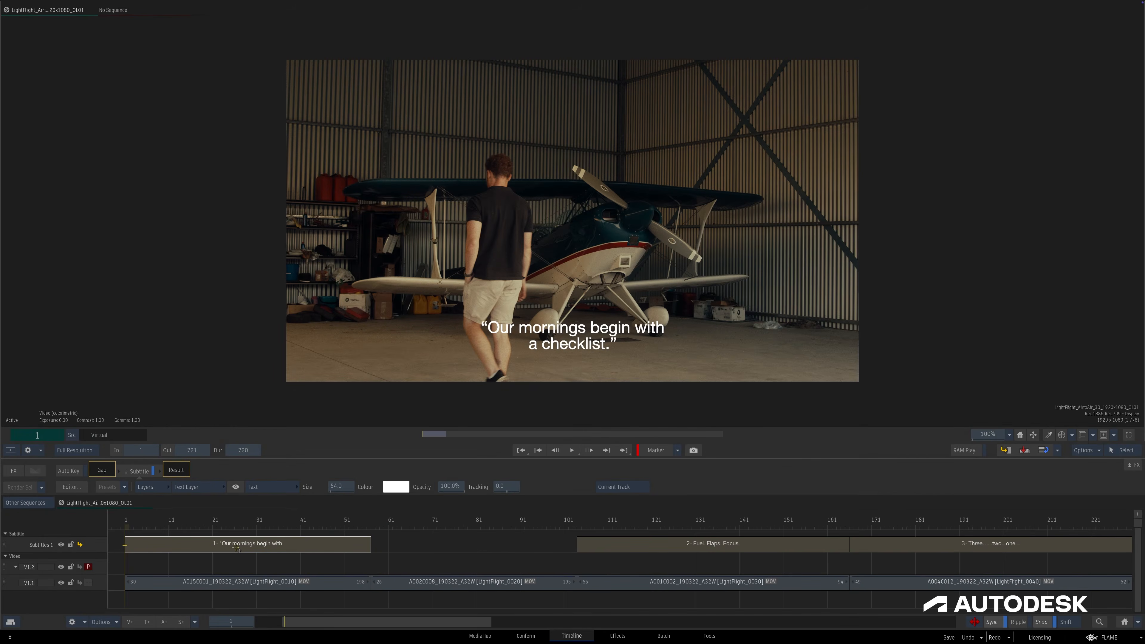
Open the first subtitle segment on the Subtitles 1 track in the full Subtitle editor.
{"action": "left_click", "coordinate": [212, 547]}
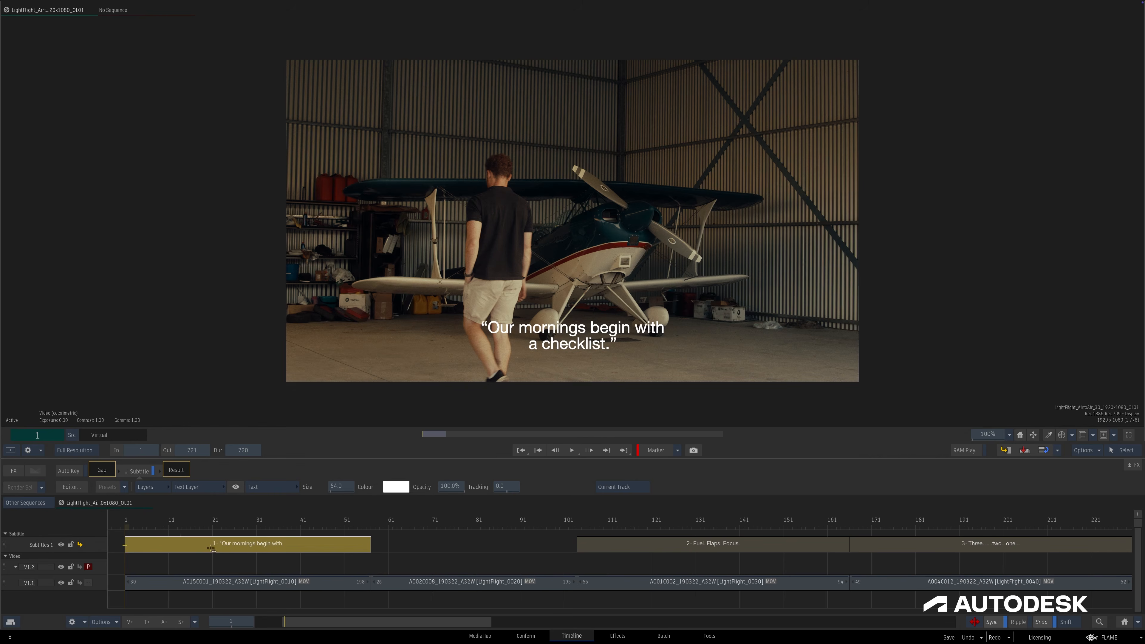
{"action": "double_click", "coordinate": [132, 471]}
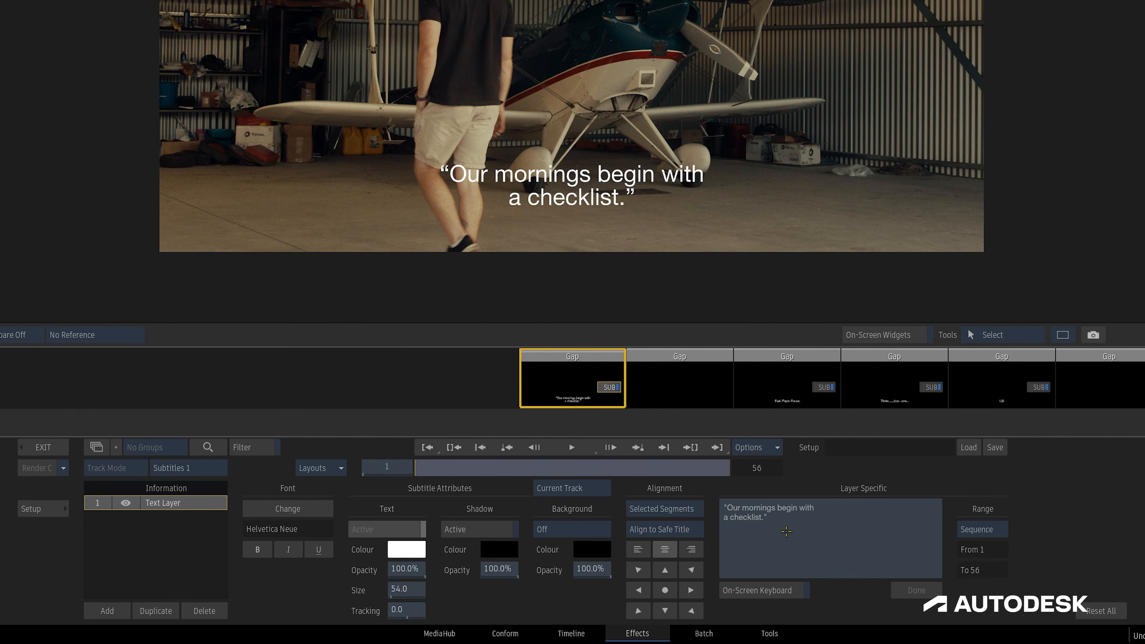
Delete the closing quotation mark of the first subtitle's text and re-enter it.
{"action": "left_click", "coordinate": [786, 532]}
{"action": "key", "text": "BackSpace"}
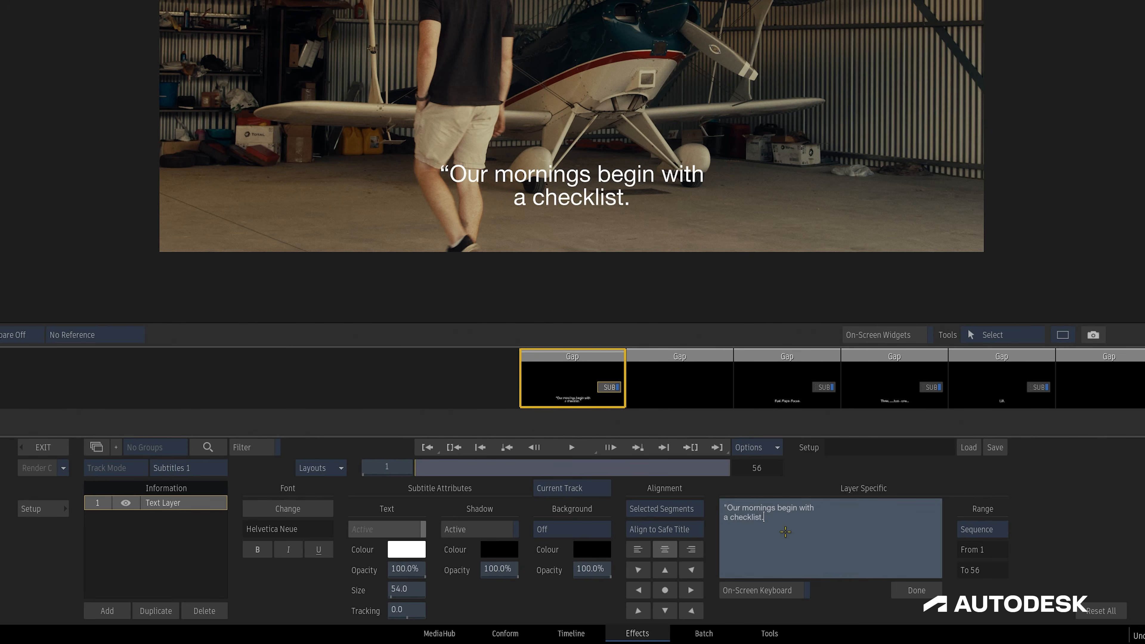
{"action": "type", "text": "\""}
{"action": "left_click", "coordinate": [837, 589]}
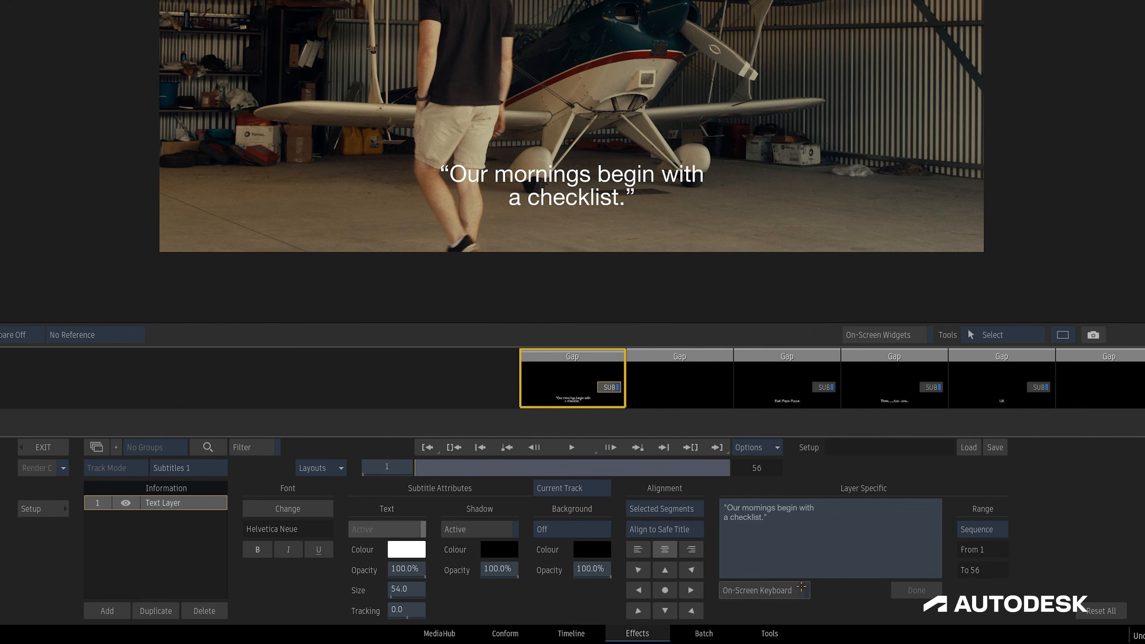
Look at the special characters of the on-screen keyboard with Up ASCII, and hide the keyboard again.
{"action": "left_click", "coordinate": [787, 588]}
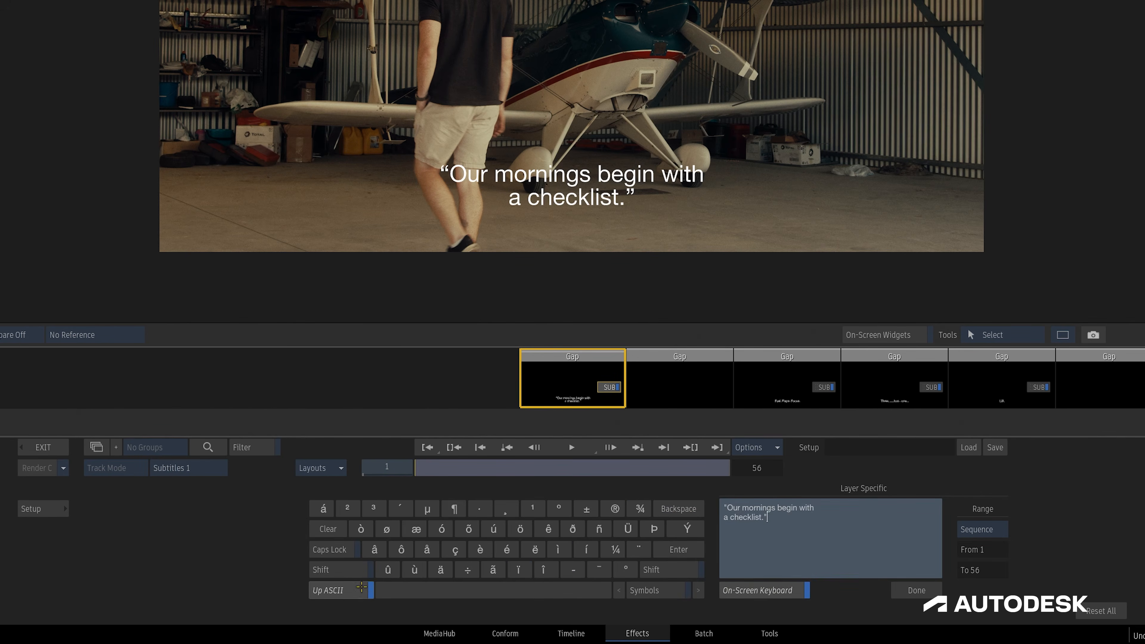
{"action": "left_click", "coordinate": [361, 587]}
{"action": "left_click", "coordinate": [361, 587]}
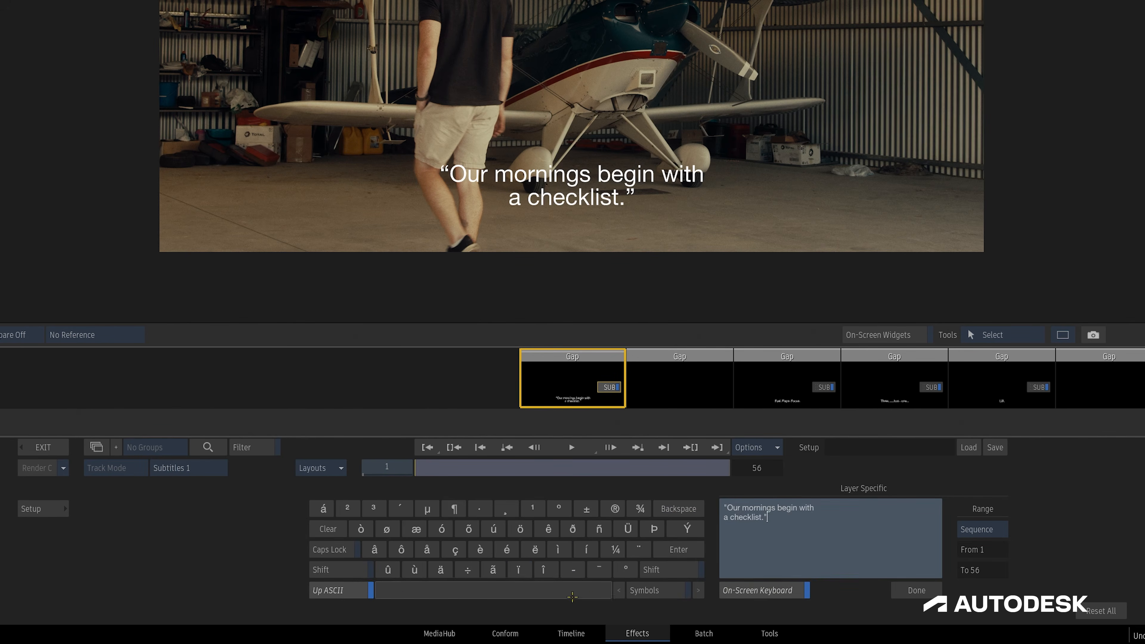
{"action": "left_click", "coordinate": [749, 587]}
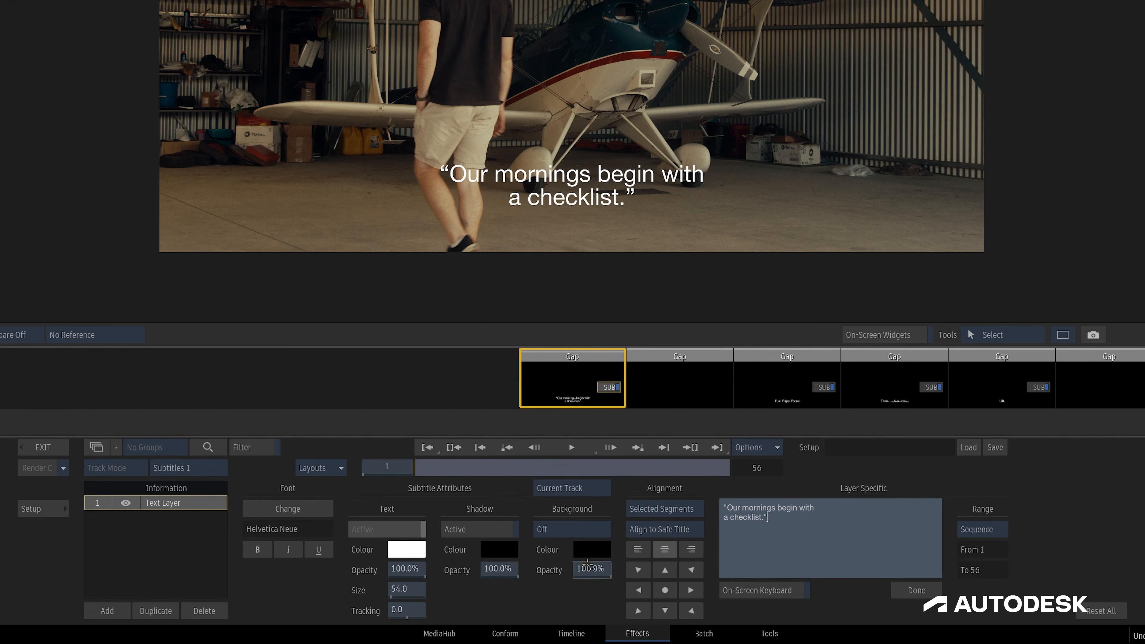
Review the fonts available for the subtitle, and the Subtitle preferences including the project's Subtitle Secondary Font.
{"action": "left_click", "coordinate": [308, 507]}
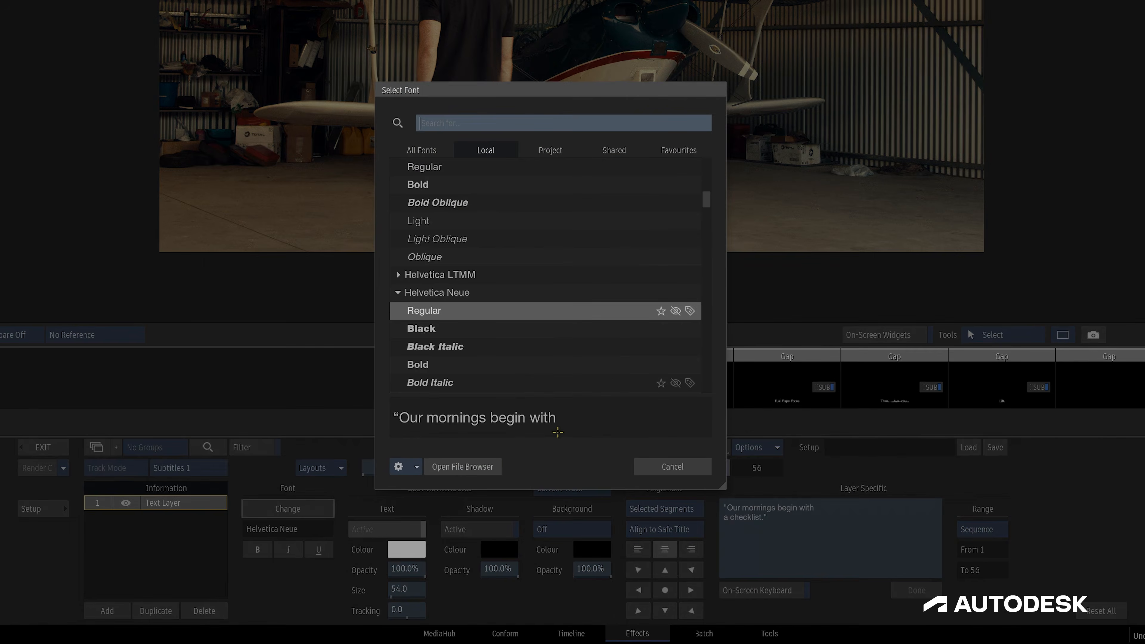
{"action": "left_click", "coordinate": [659, 463]}
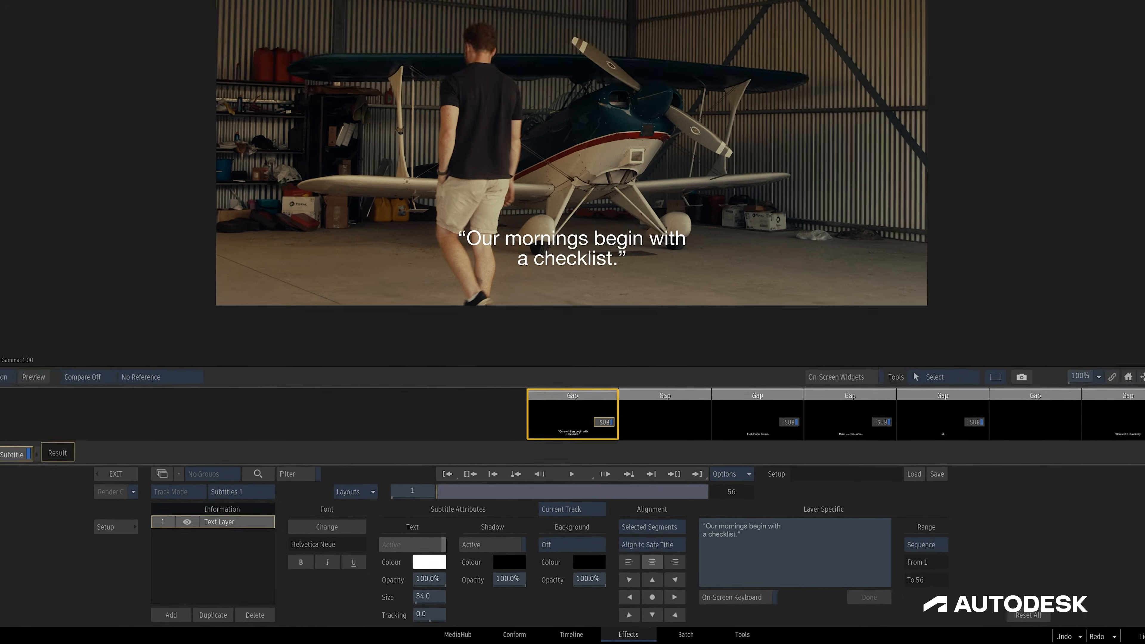
{"action": "left_click", "coordinate": [1104, 638]}
{"action": "left_click", "coordinate": [1099, 550]}
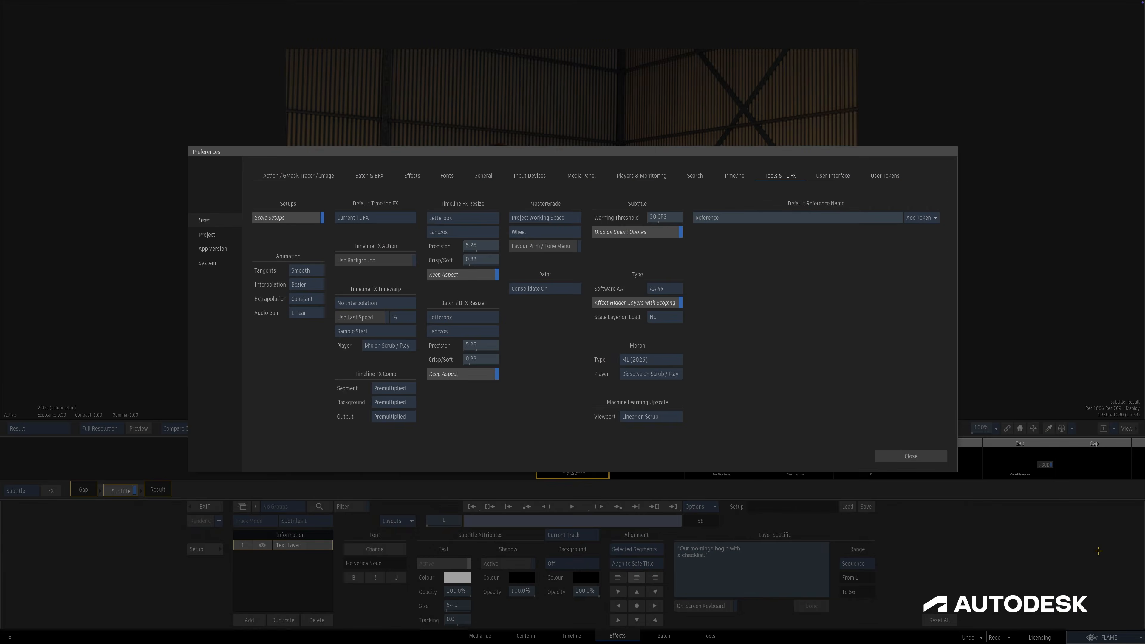
{"action": "left_click", "coordinate": [208, 234]}
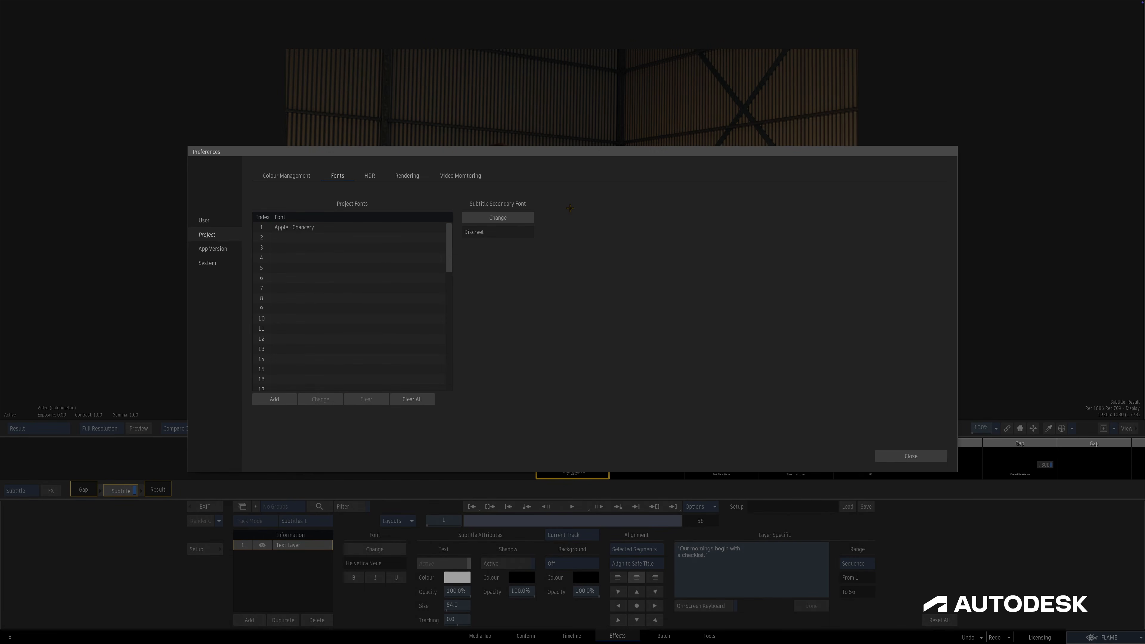
{"action": "left_click", "coordinate": [911, 456]}
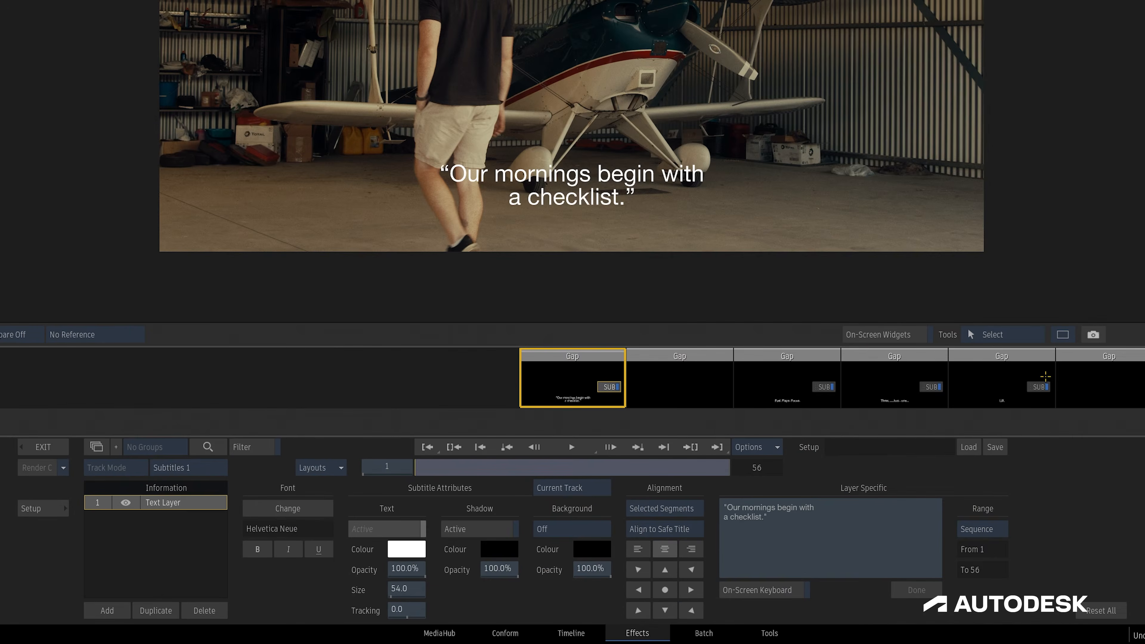
Try bold, italic and underline on the first subtitle's text, and remove the styling again.
{"action": "left_click", "coordinate": [257, 550]}
{"action": "left_click", "coordinate": [288, 551]}
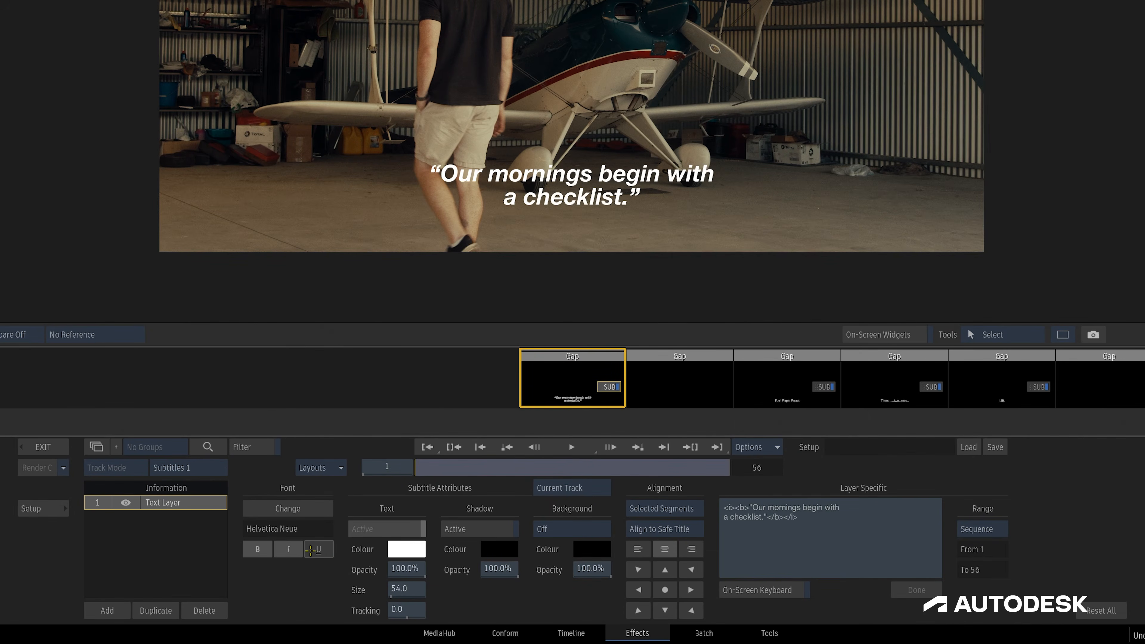
{"action": "left_click", "coordinate": [323, 549]}
{"action": "left_click", "coordinate": [324, 549]}
{"action": "left_click", "coordinate": [288, 549]}
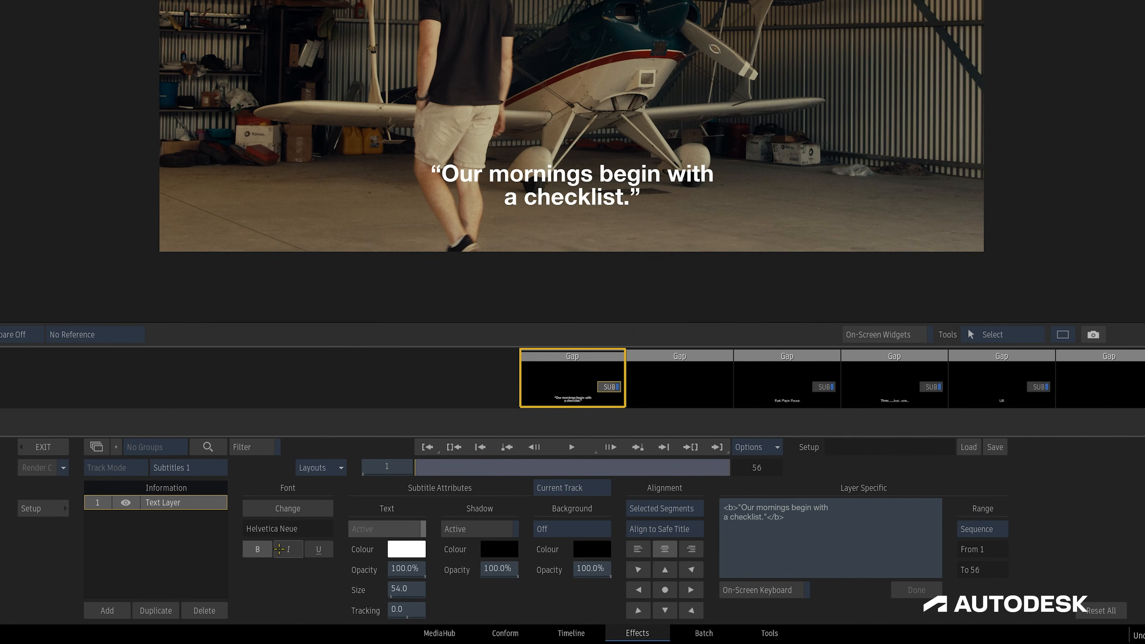
{"action": "left_click", "coordinate": [257, 549]}
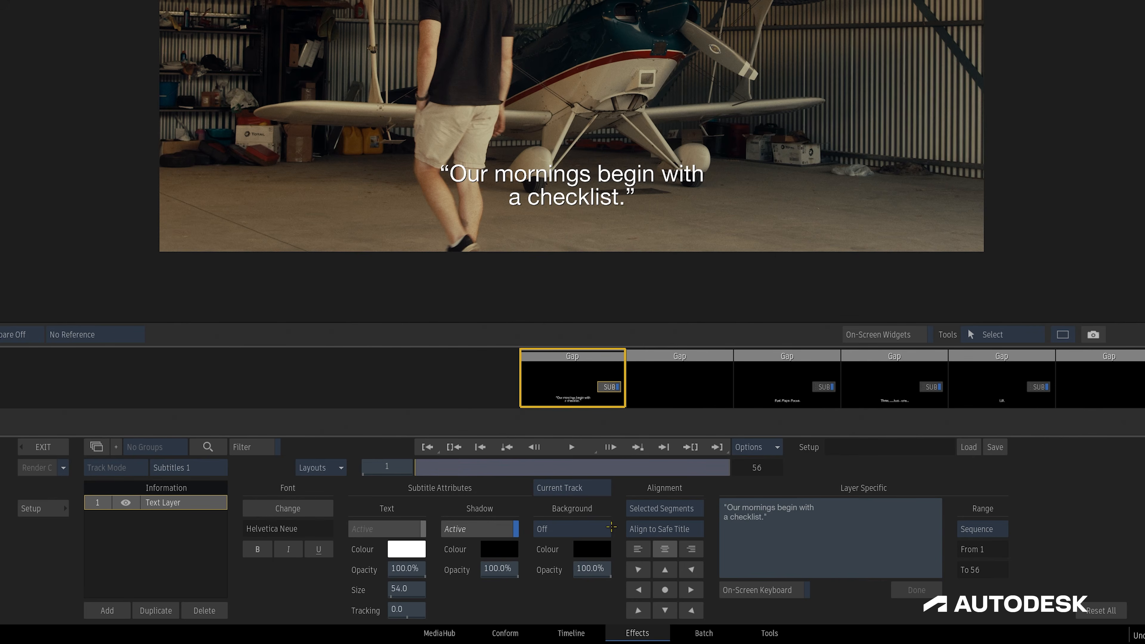
Try the Entire Layer background for the subtitles, set the background to Text Only, and check the alignment scope options.
{"action": "left_click", "coordinate": [607, 526]}
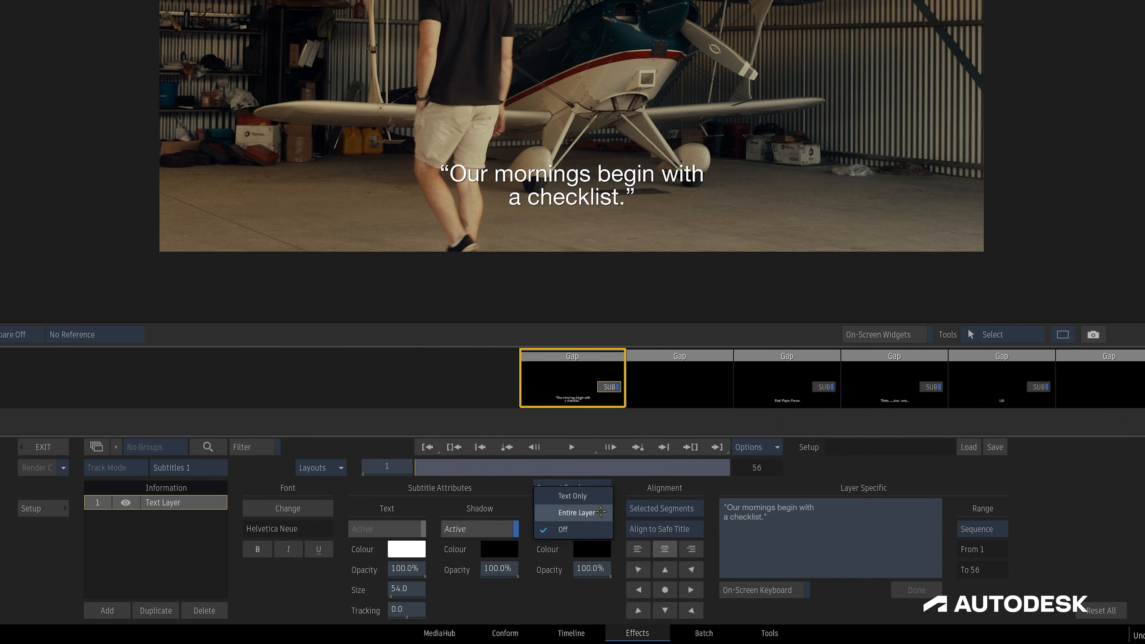
{"action": "left_click", "coordinate": [601, 512]}
{"action": "left_click", "coordinate": [601, 528]}
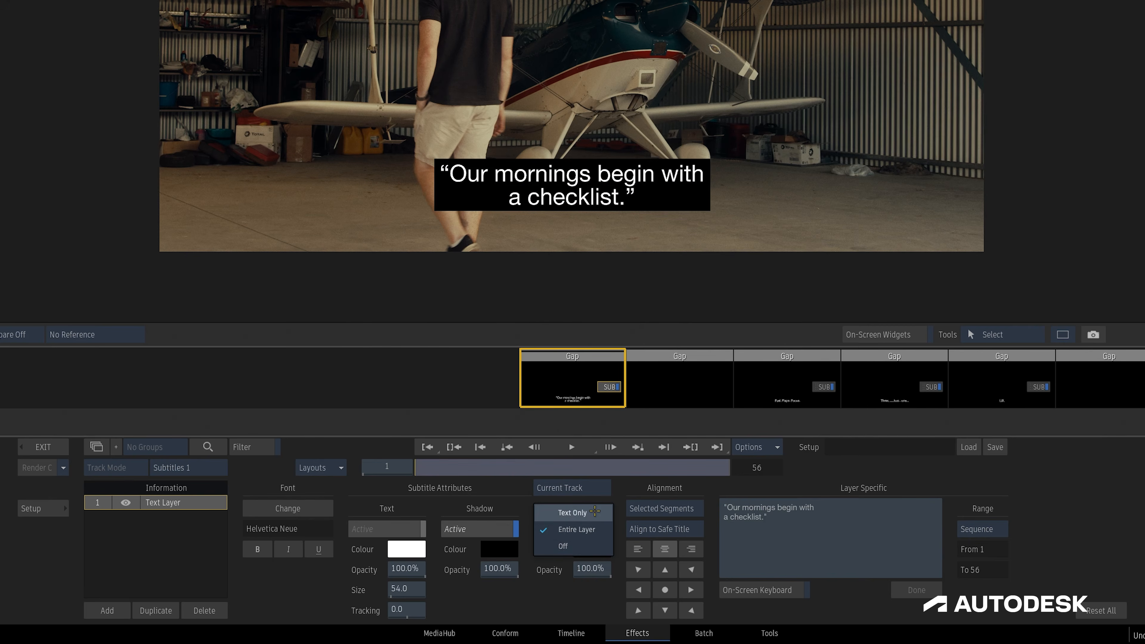
{"action": "left_click", "coordinate": [595, 510]}
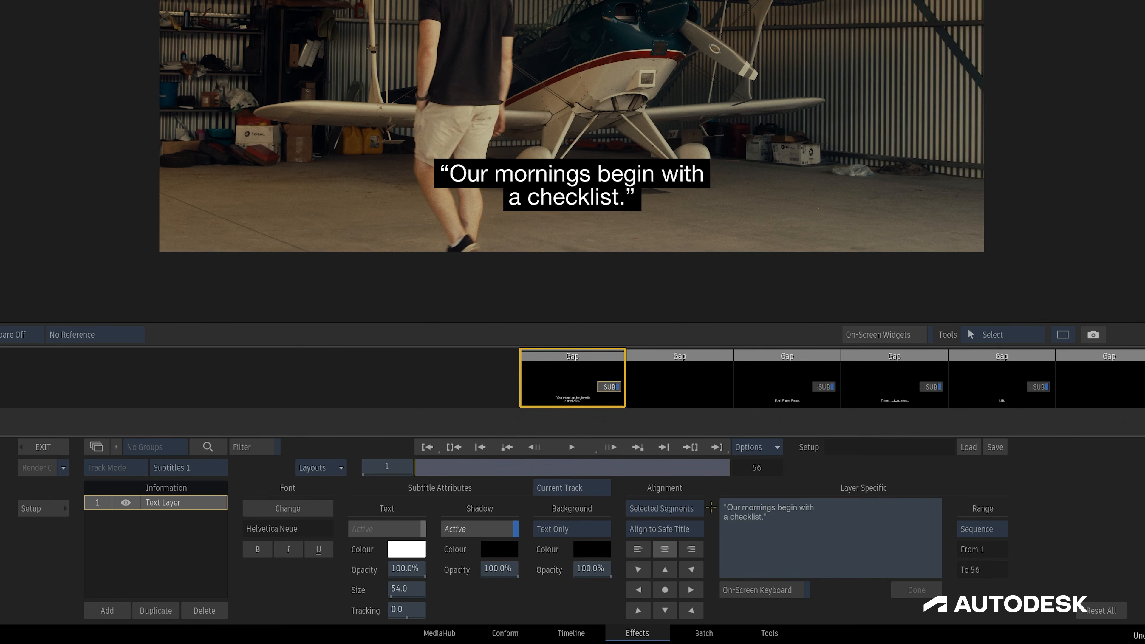
{"action": "left_click", "coordinate": [702, 509]}
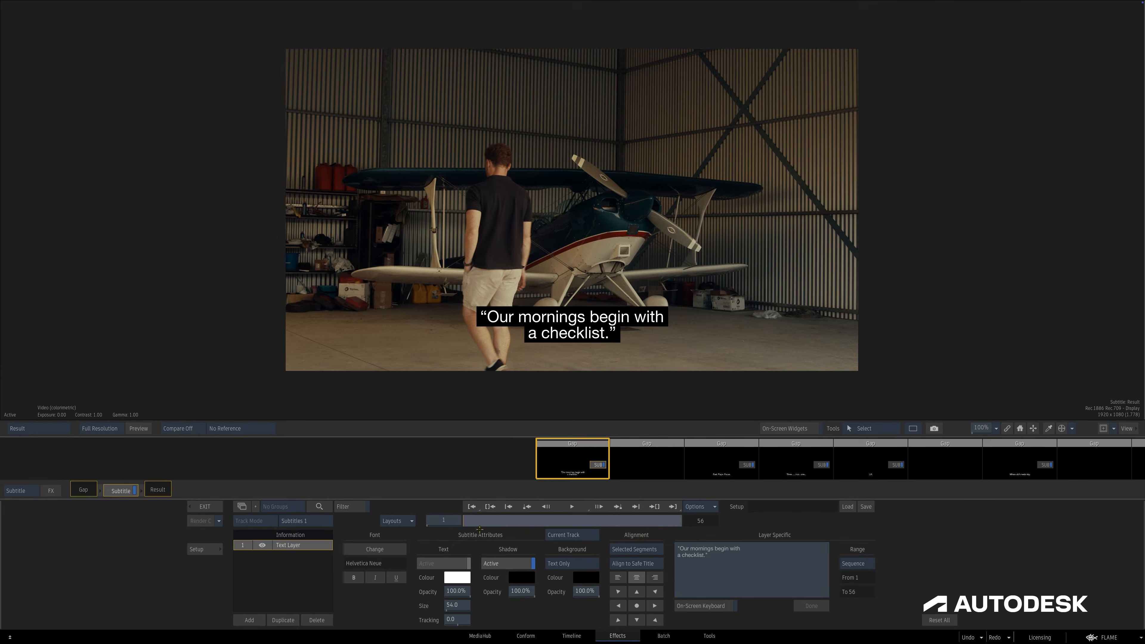
Select the whole Subtitles 1 track back on the timeline and display its Alignment settings.
{"action": "left_click", "coordinate": [205, 507]}
{"action": "left_click", "coordinate": [41, 545]}
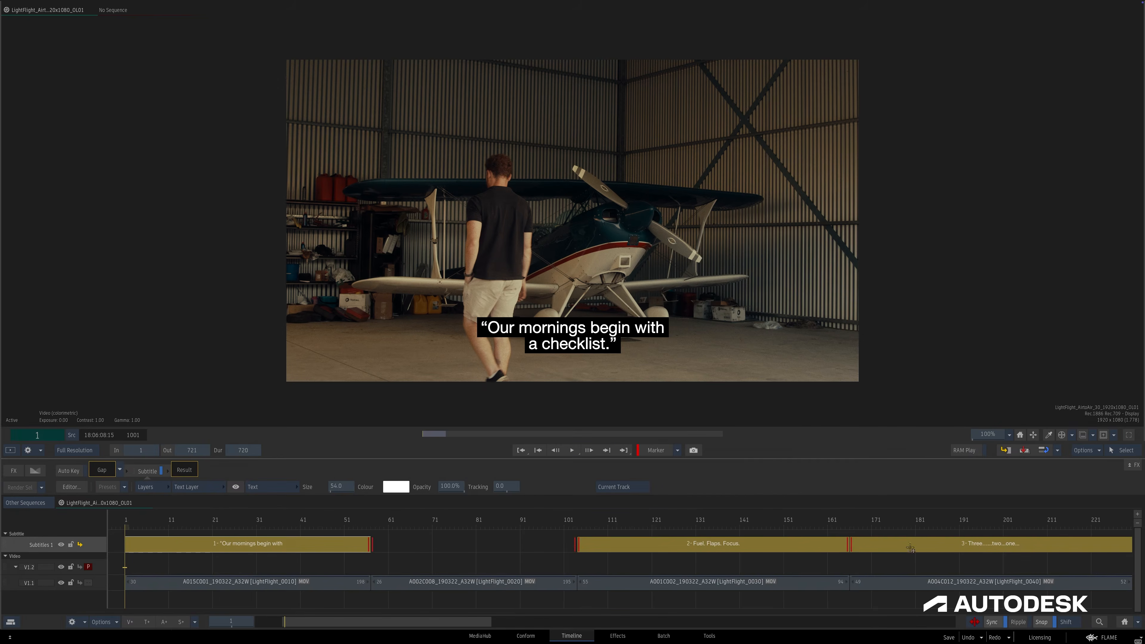
{"action": "left_click", "coordinate": [272, 488]}
{"action": "left_click", "coordinate": [273, 440]}
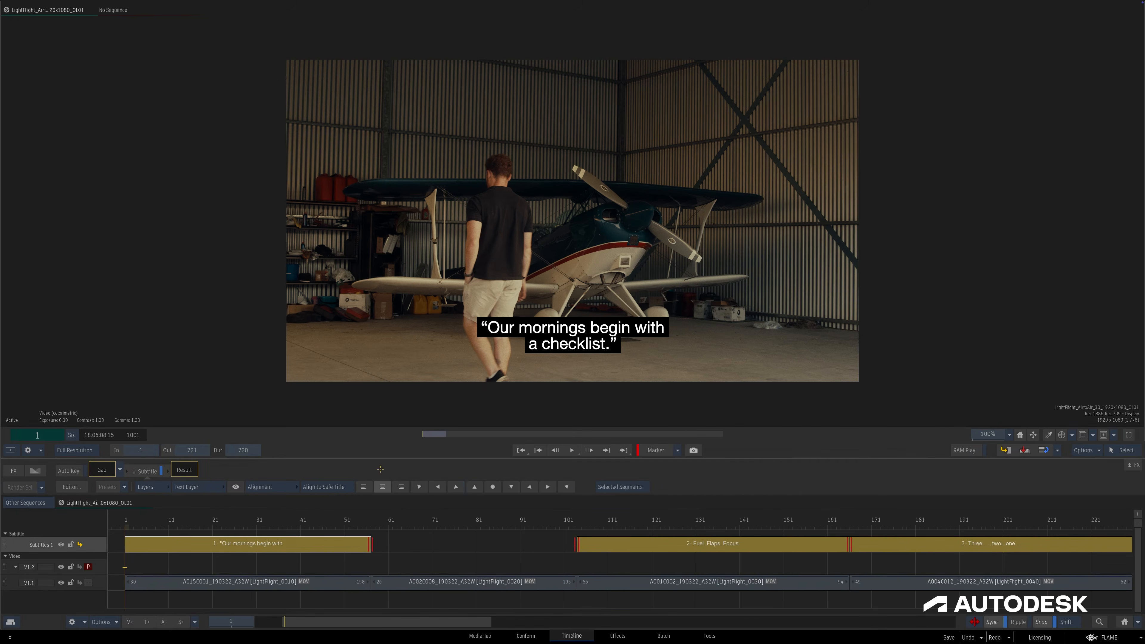
Try the subtitles centred in the frame, check this on the second subtitle, and align them at the bottom centre.
{"action": "left_click", "coordinate": [492, 487]}
{"action": "left_click_drag", "start_coordinate": [320, 515], "coordinate": [764, 502]}
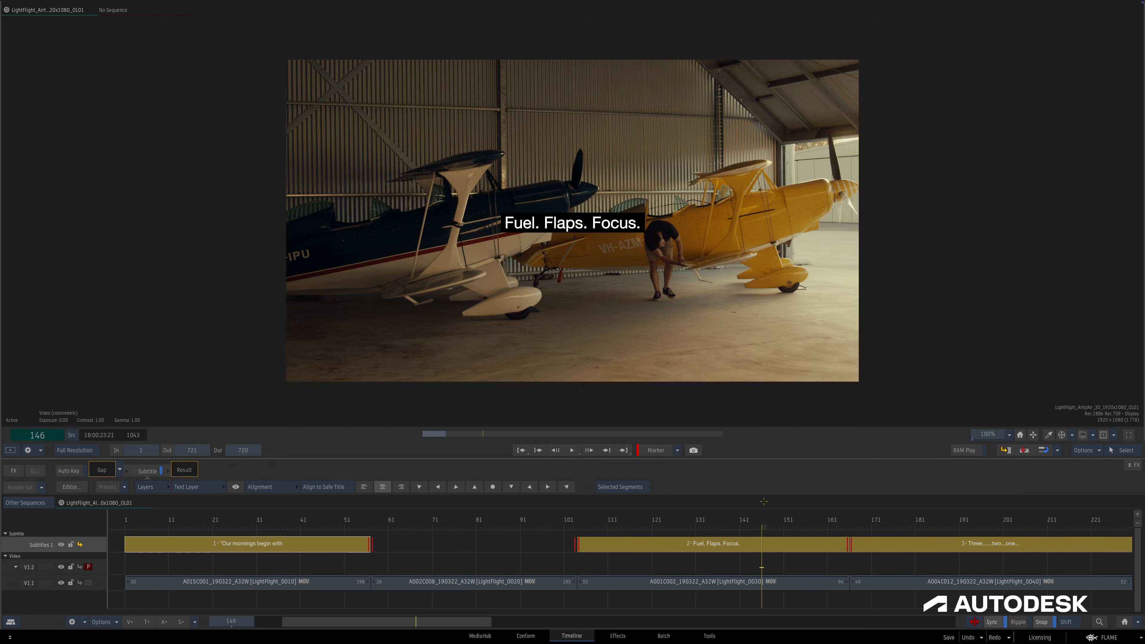
{"action": "left_click", "coordinate": [504, 487]}
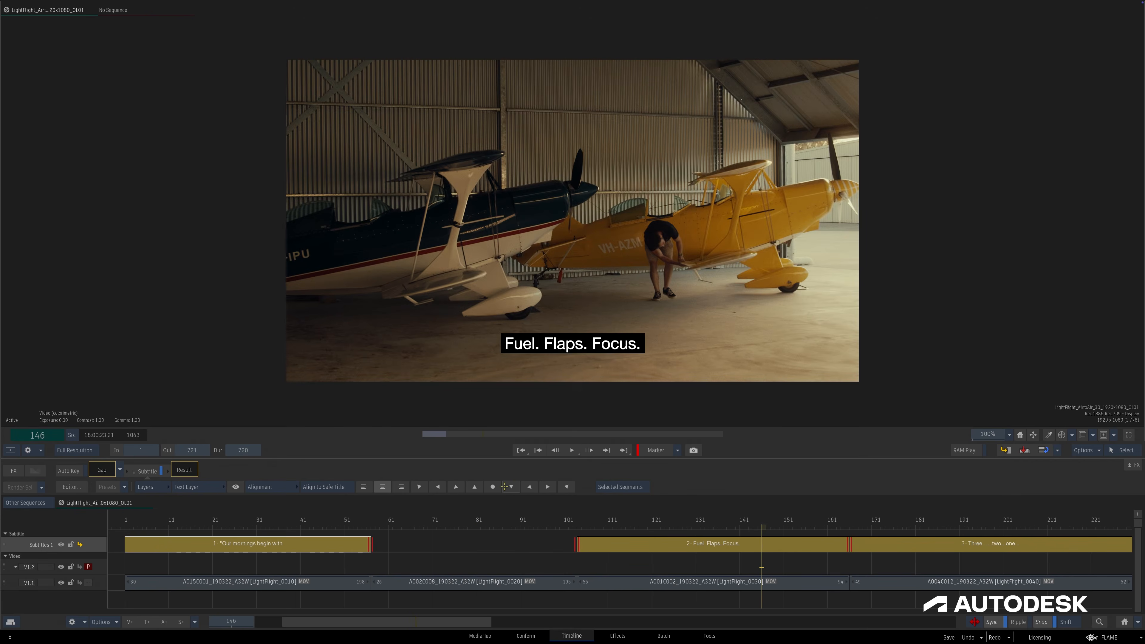
Open the first subtitle in the Subtitle editor, set its alignment to Custom Position, and lower the text slightly with the vertical offset.
{"action": "left_click", "coordinate": [147, 471]}
{"action": "left_click", "coordinate": [636, 563]}
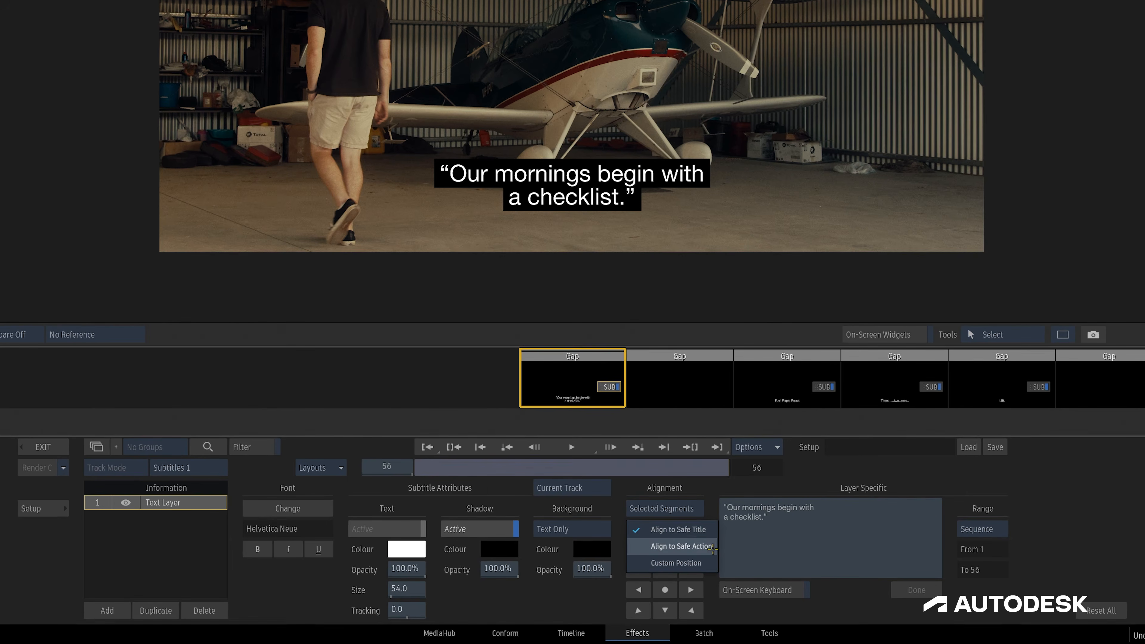
{"action": "left_click", "coordinate": [707, 569]}
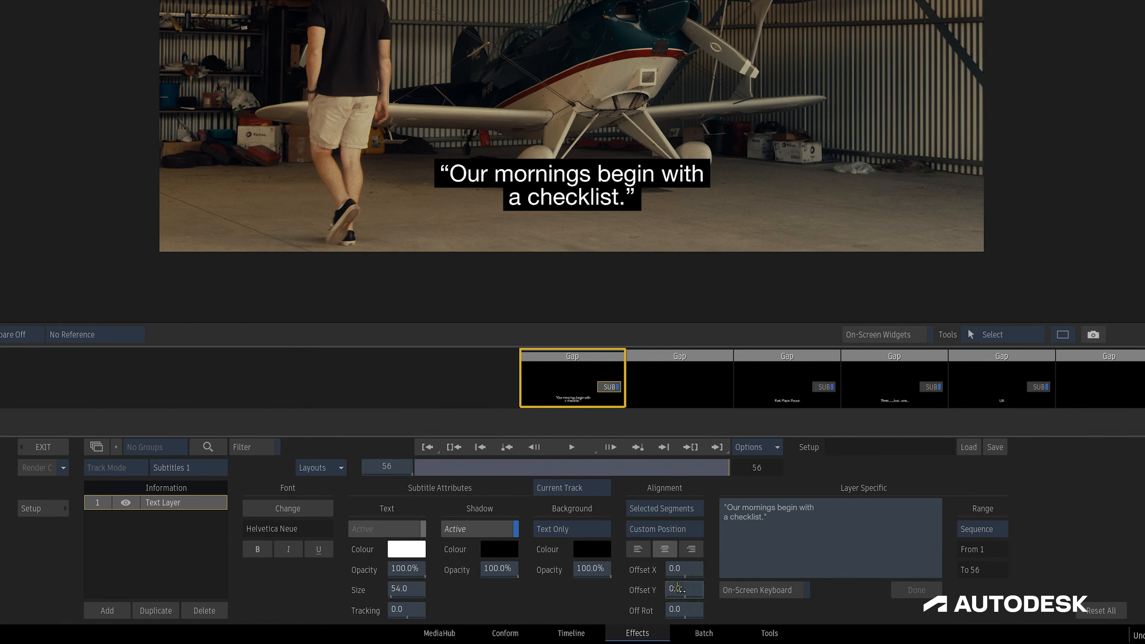
{"action": "mouse_move", "coordinate": [677, 586]}
{"action": "left_mouse_down"}
{"action": "mouse_move", "coordinate": [730, 577]}
{"action": "mouse_move", "coordinate": [675, 582]}
{"action": "left_mouse_up"}
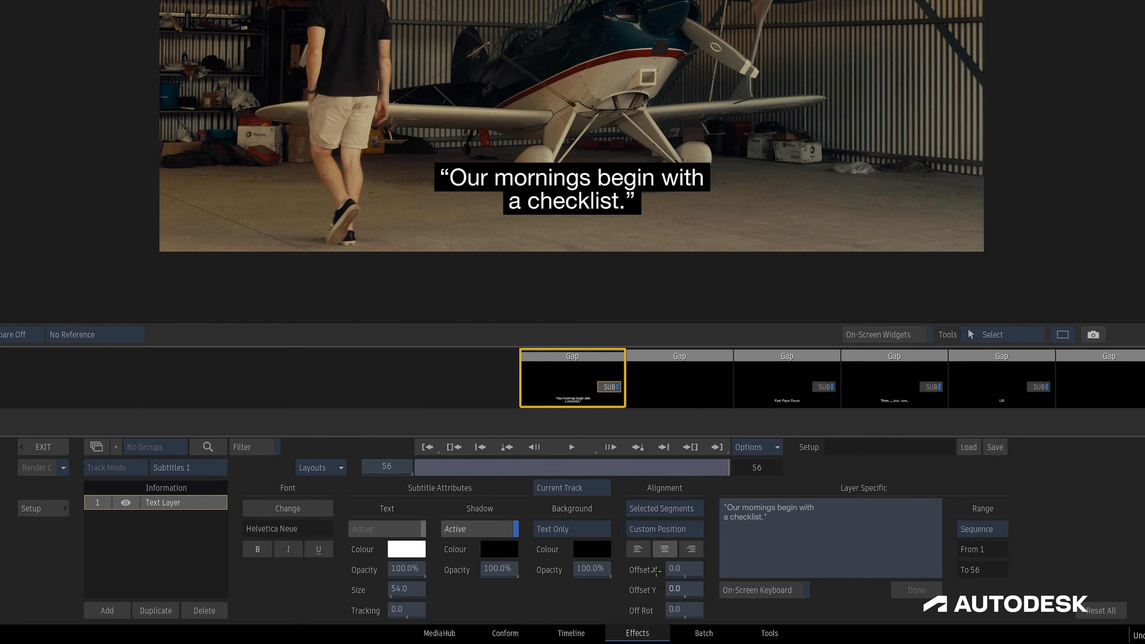
Try left and right justification on the first subtitle's text, and return it to centred.
{"action": "left_click", "coordinate": [638, 550]}
{"action": "left_click", "coordinate": [665, 550]}
{"action": "left_click", "coordinate": [692, 549]}
{"action": "left_click", "coordinate": [665, 549]}
Review the scope options for the subtitle attributes, keeping Current Track, and the Range options for the text layer.
{"action": "left_click", "coordinate": [603, 482]}
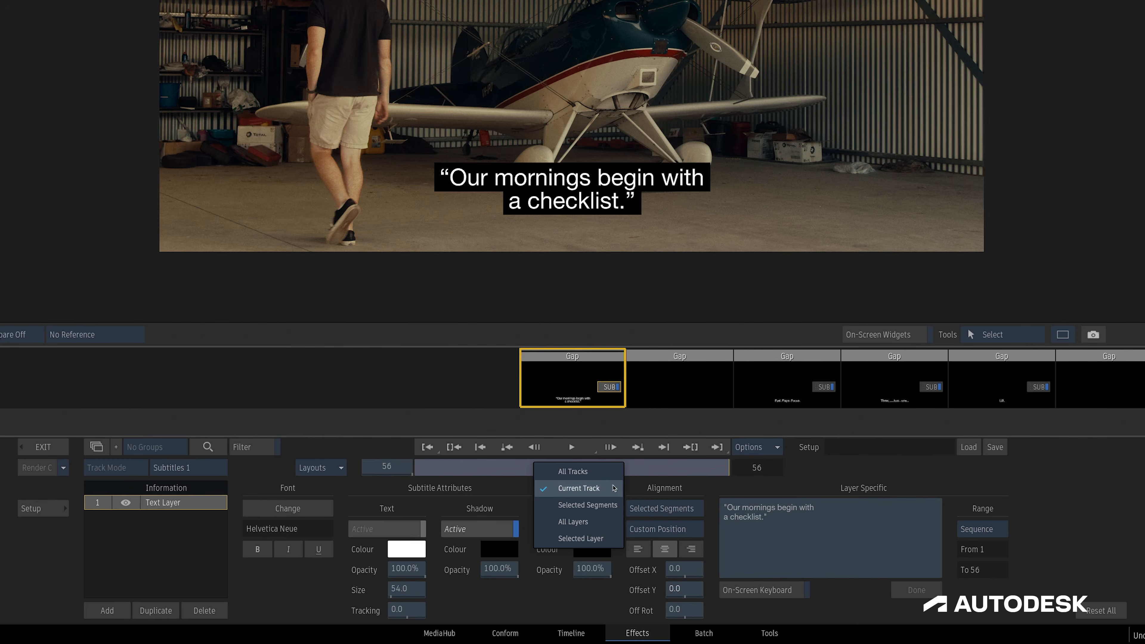
{"action": "left_click", "coordinate": [611, 487]}
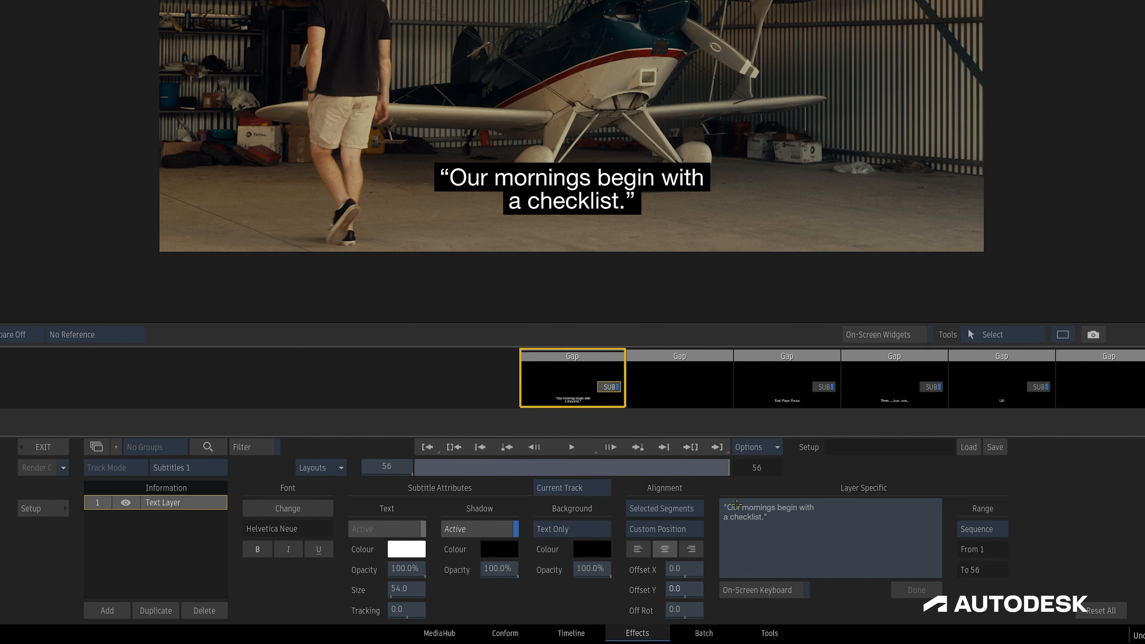
{"action": "left_click", "coordinate": [1001, 522]}
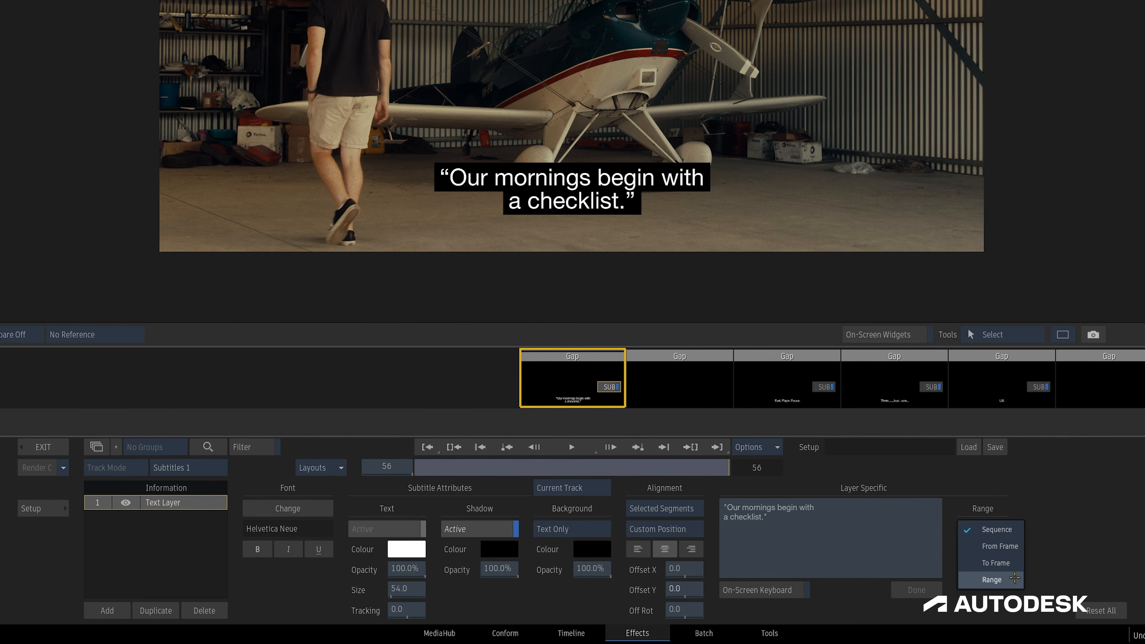
{"action": "left_click", "coordinate": [1001, 579]}
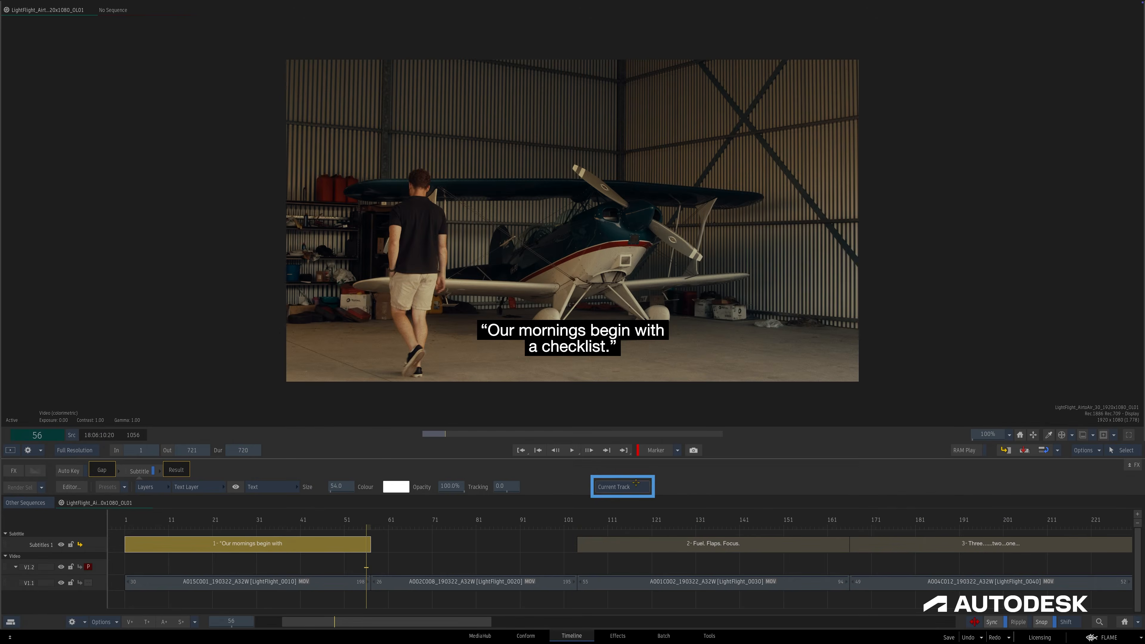
Keep the attribute scope at Current Track from the timeline and set the subtitles' text size to 42.
{"action": "left_click", "coordinate": [638, 485]}
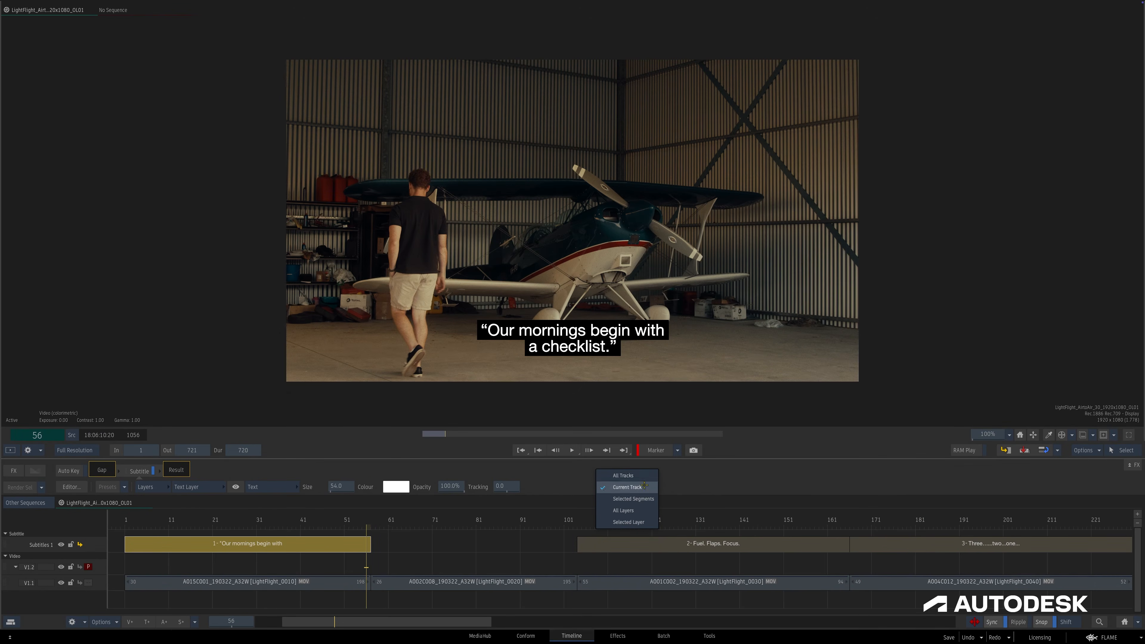
{"action": "left_click", "coordinate": [626, 487]}
{"action": "left_click_drag", "start_coordinate": [340, 486], "coordinate": [315, 486]}
{"action": "left_click", "coordinate": [257, 519]}
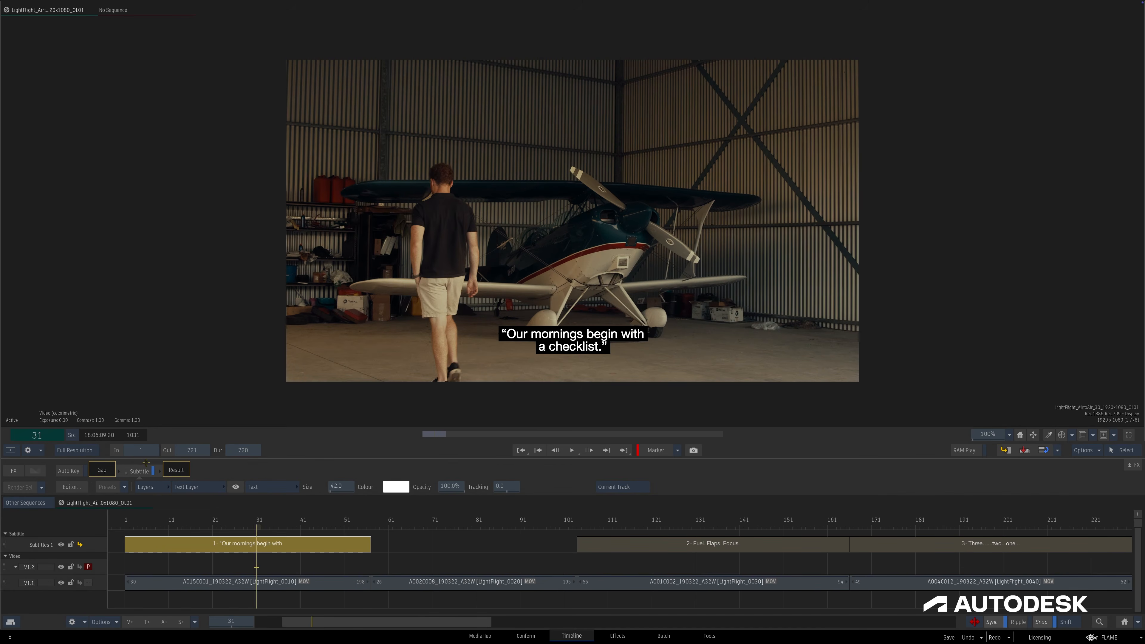
Examine the hardware and software anti-aliasing settings in the subtitle's Rendering setup, and return to the timeline.
{"action": "double_click", "coordinate": [139, 470]}
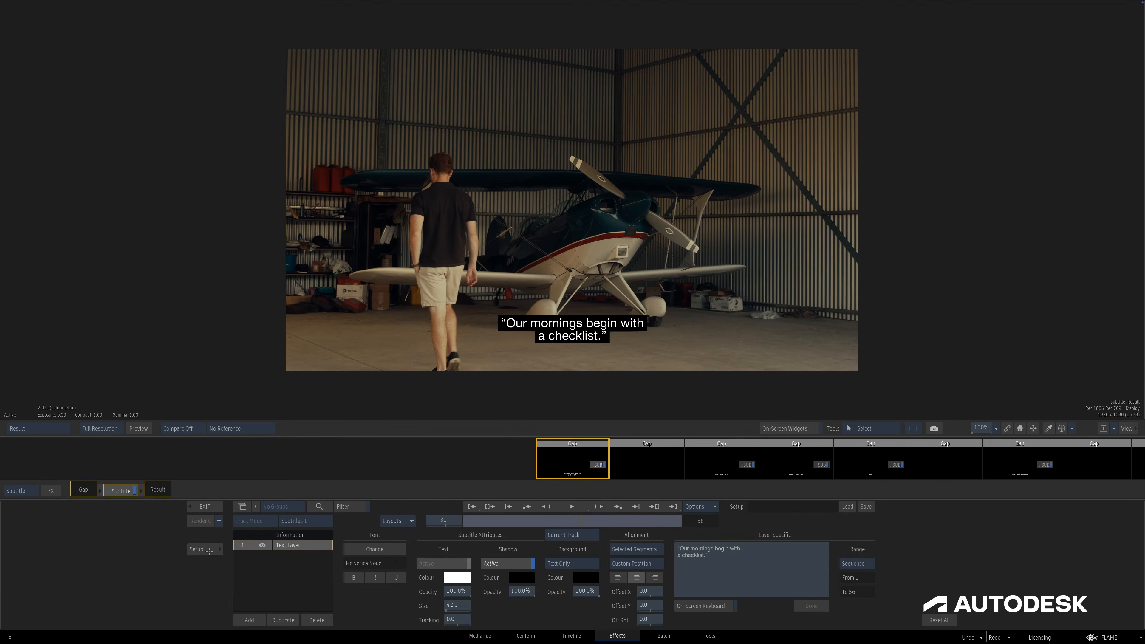
{"action": "left_click", "coordinate": [212, 549]}
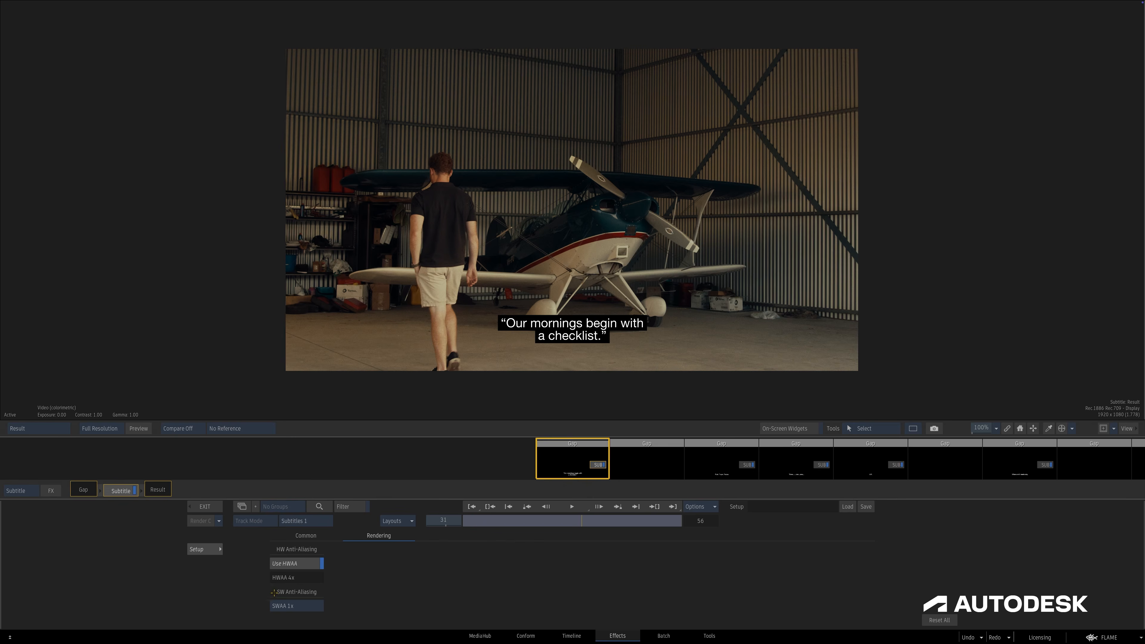
{"action": "left_click", "coordinate": [289, 606]}
{"action": "left_click", "coordinate": [286, 572]}
{"action": "left_click", "coordinate": [205, 507]}
Review the Subtitle Warning Threshold in the user preferences for Tools & TL FX, and close the preferences.
{"action": "left_click", "coordinate": [1105, 637]}
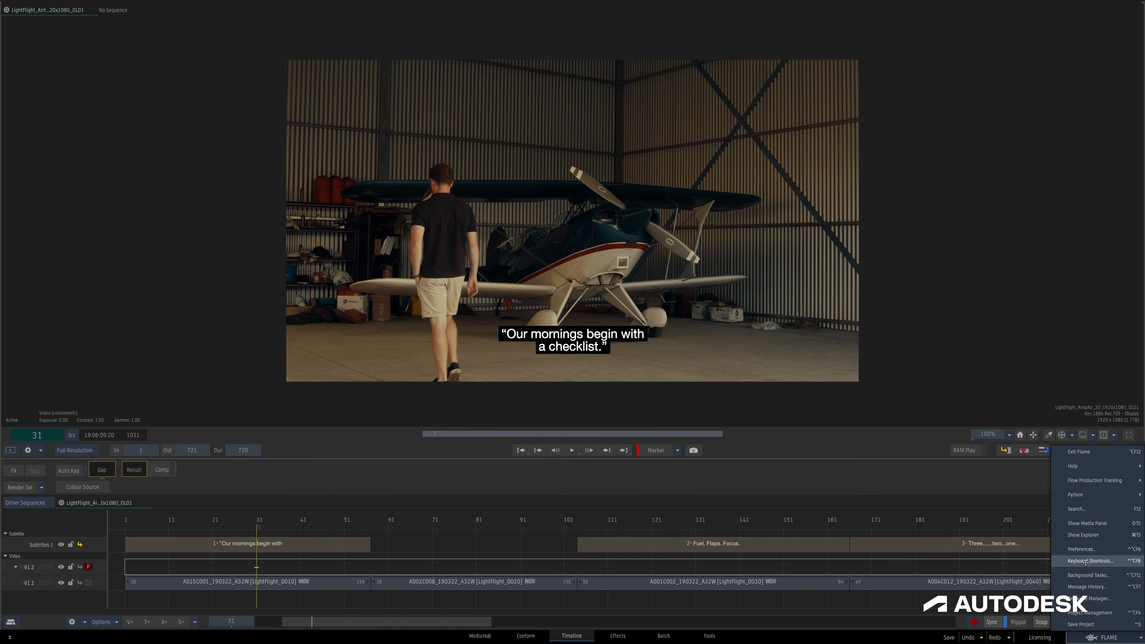
{"action": "left_click", "coordinate": [1082, 549]}
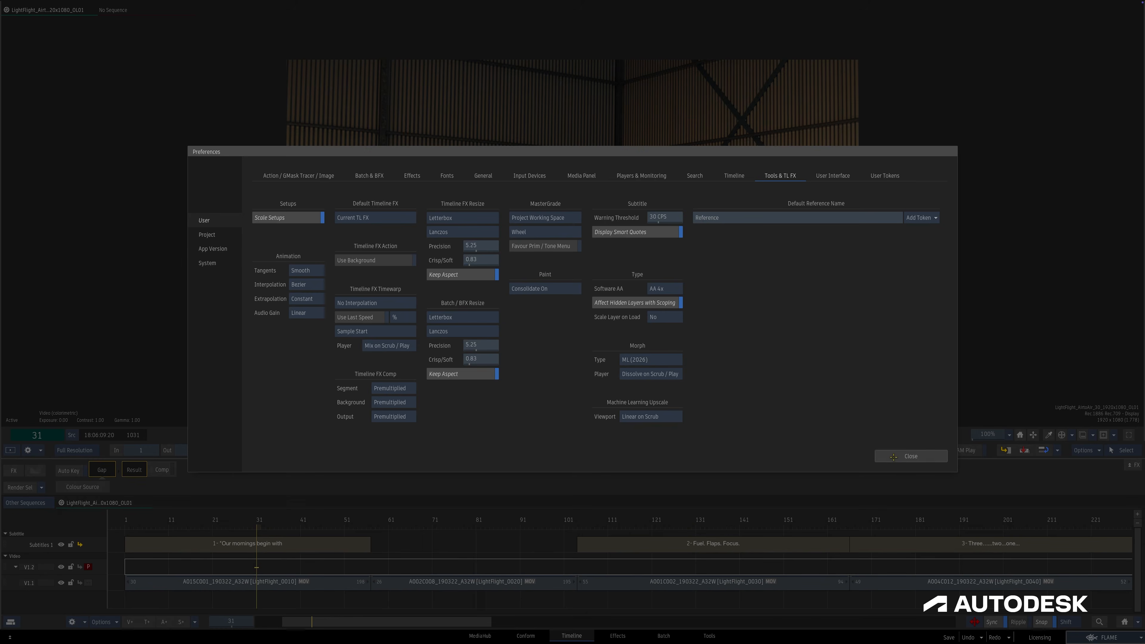
{"action": "left_click", "coordinate": [911, 456]}
Try trimming the end of the first subtitle back to frame 31, and extend it to its original length again.
{"action": "left_click_drag", "start_coordinate": [361, 543], "coordinate": [256, 544]}
{"action": "left_click", "coordinate": [220, 542]}
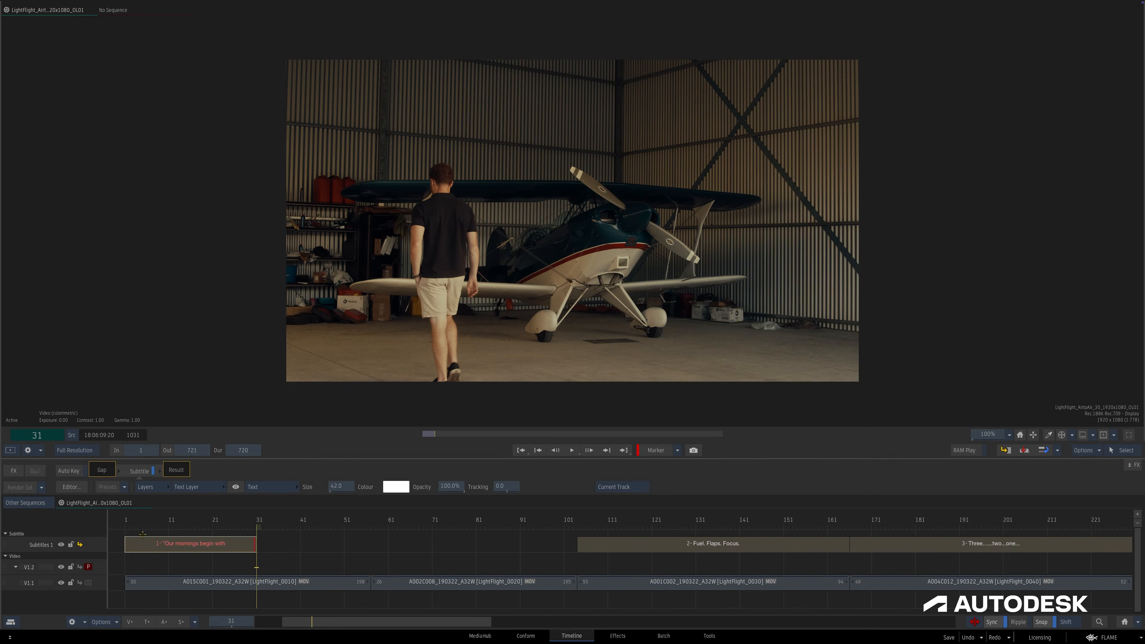
{"action": "left_click", "coordinate": [231, 519]}
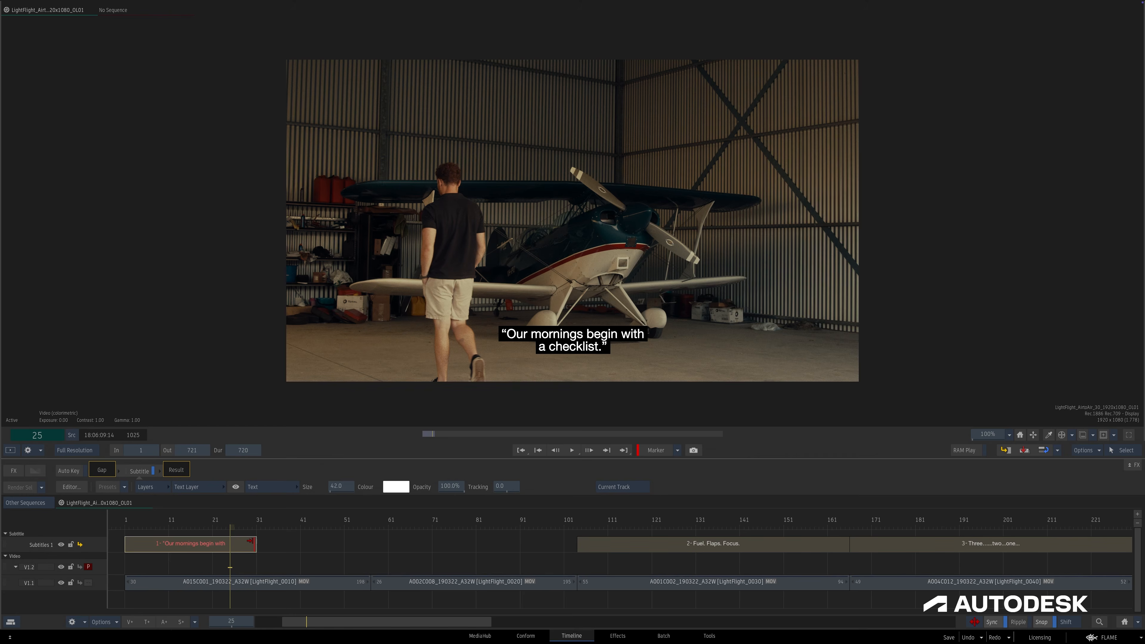
{"action": "left_click_drag", "start_coordinate": [252, 541], "coordinate": [371, 543]}
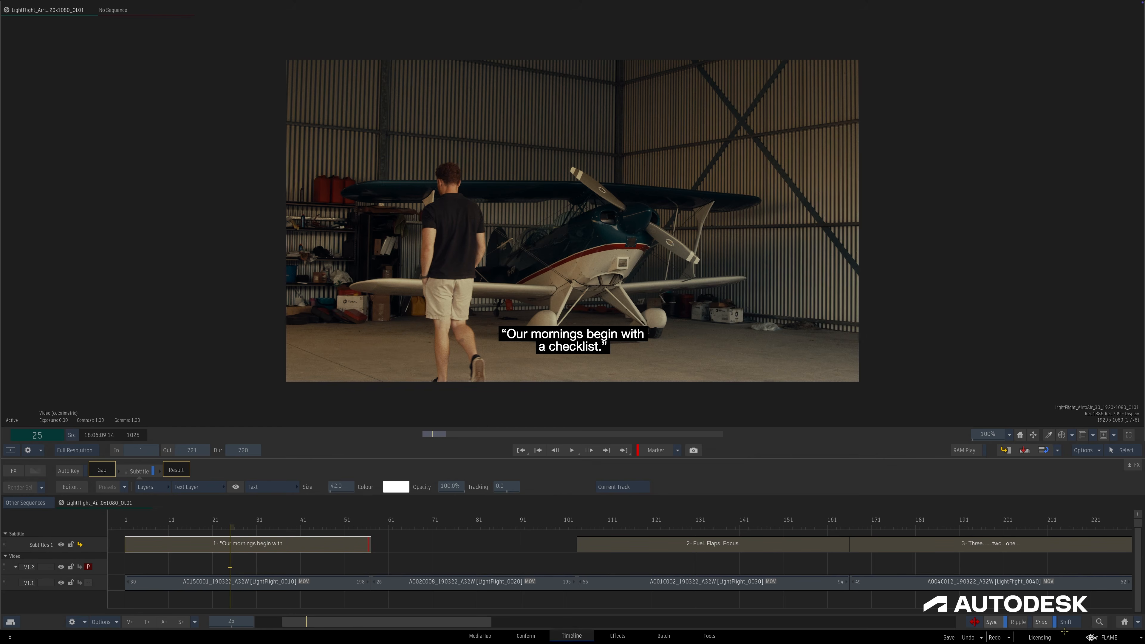
Disable Display Smart Quotes for subtitles in the Tools & TL FX user preferences.
{"action": "left_click", "coordinate": [1091, 637]}
{"action": "left_click", "coordinate": [1096, 549]}
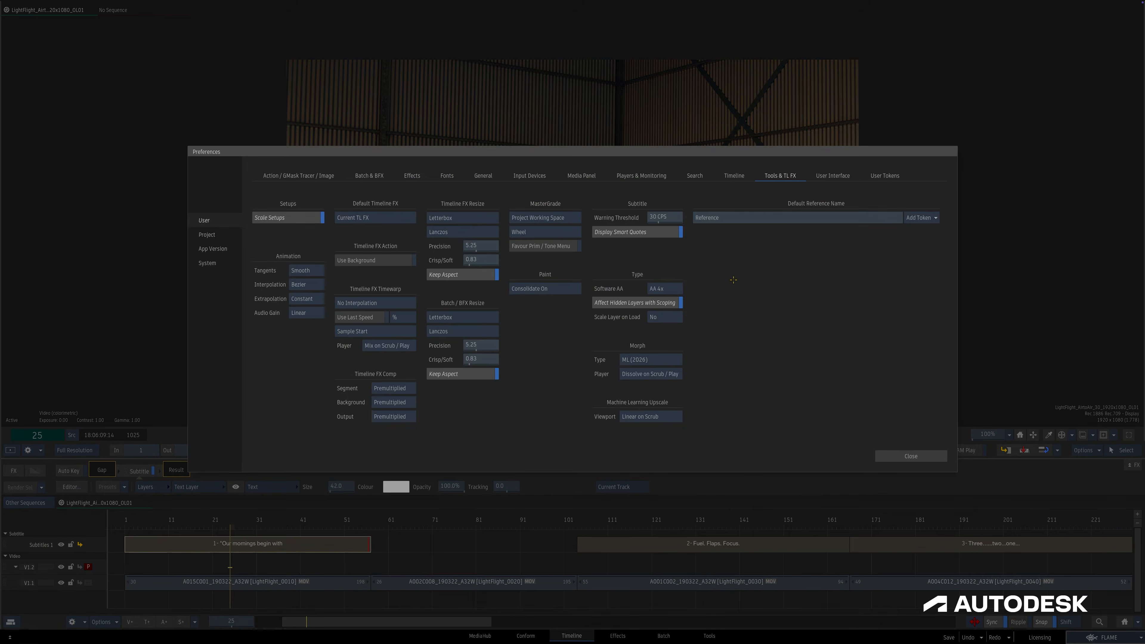
{"action": "left_click", "coordinate": [647, 234]}
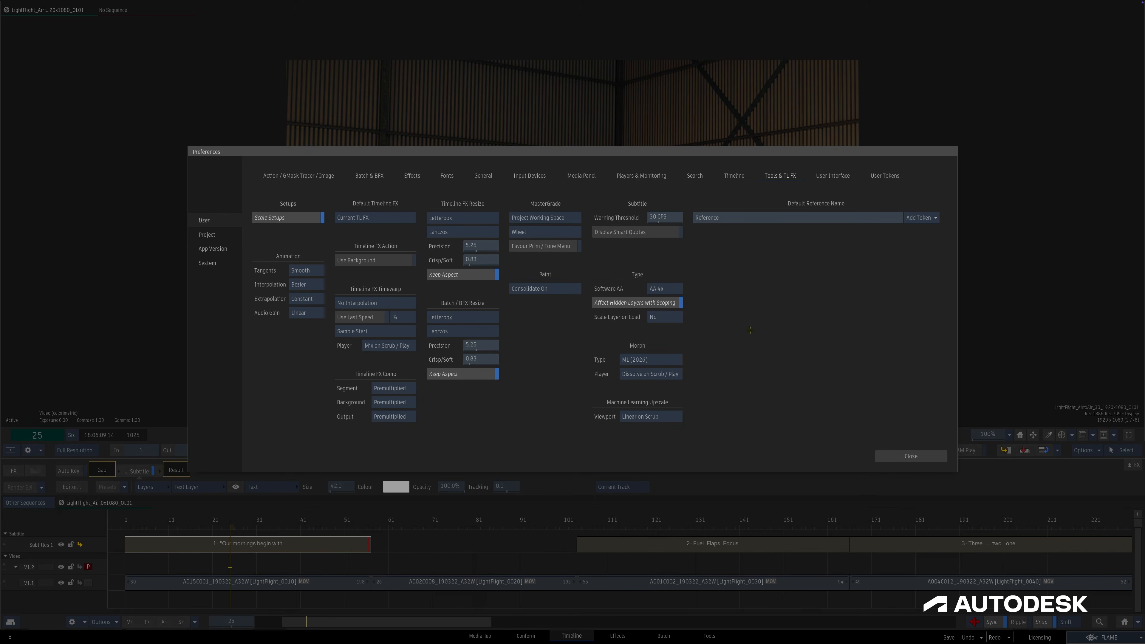
{"action": "left_click", "coordinate": [880, 454]}
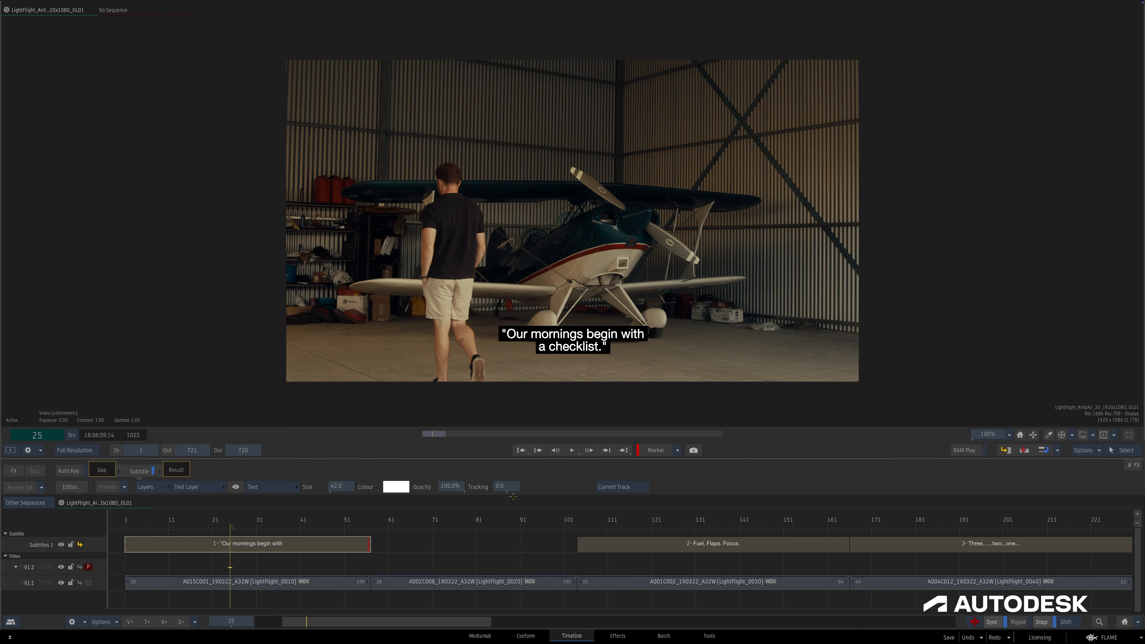
Examine the formatting and start timecode options for exporting the Subtitles 1 track as an SRT file, and cancel the export.
{"action": "right_click", "coordinate": [103, 544]}
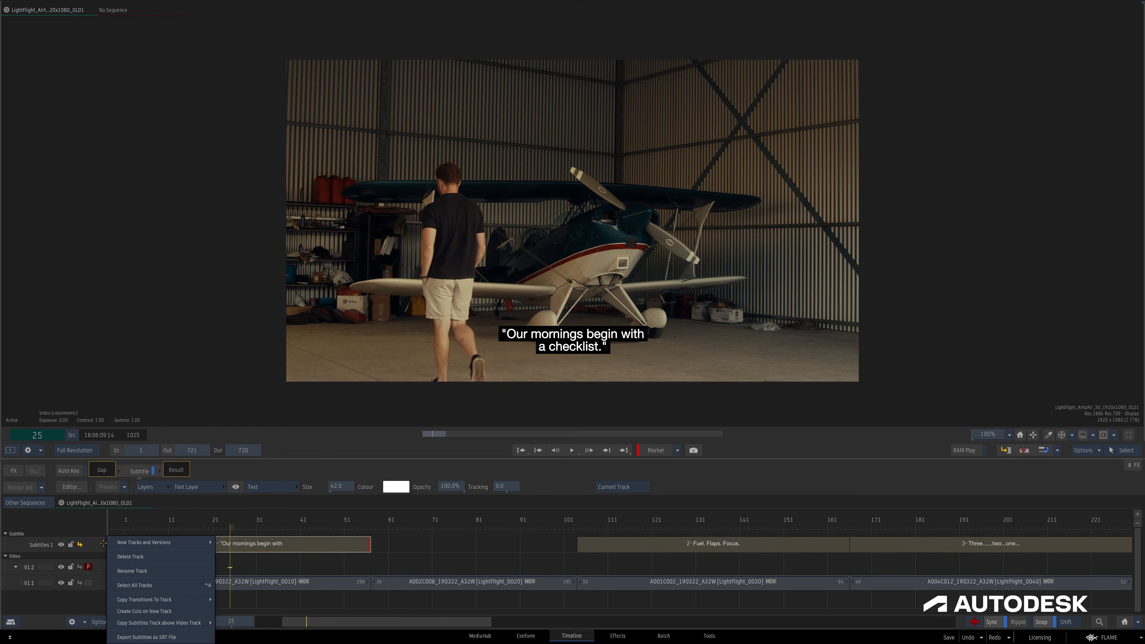
{"action": "left_click", "coordinate": [191, 635]}
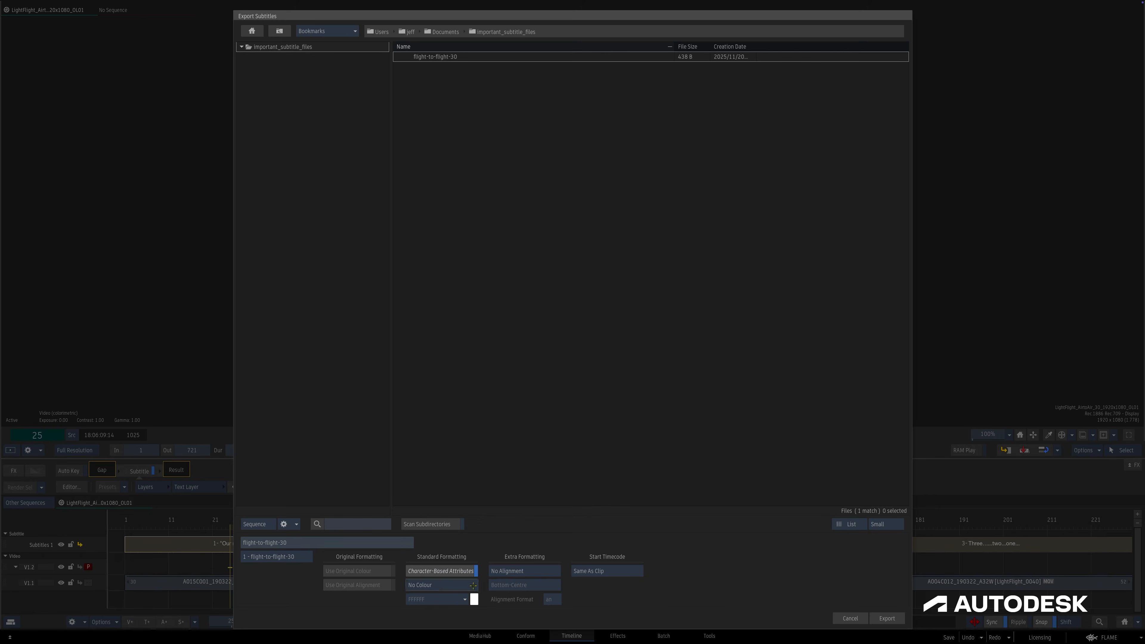
{"action": "left_click", "coordinate": [848, 618]}
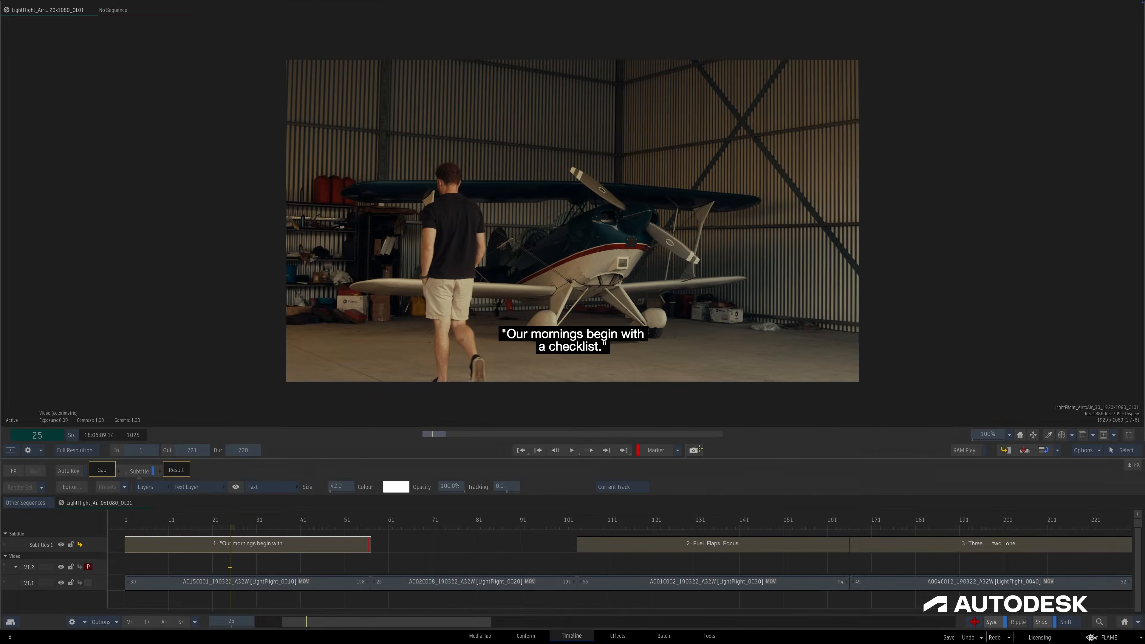
Try Include Subtitles in the snapshot export settings, and cancel the snapshot.
{"action": "left_click", "coordinate": [698, 450]}
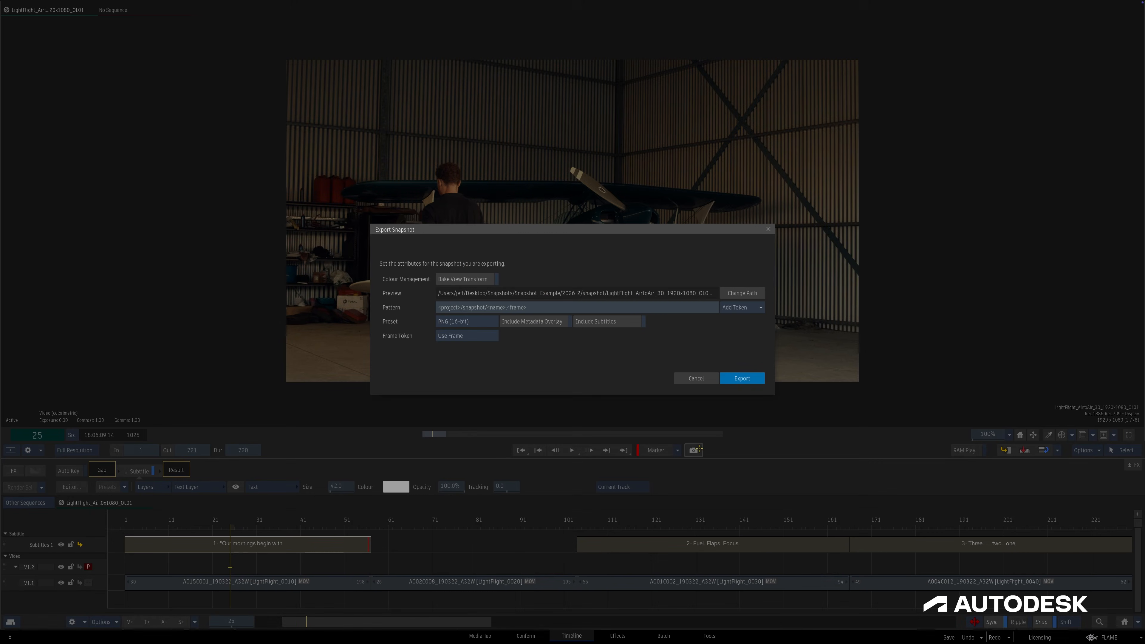
{"action": "left_click", "coordinate": [629, 321]}
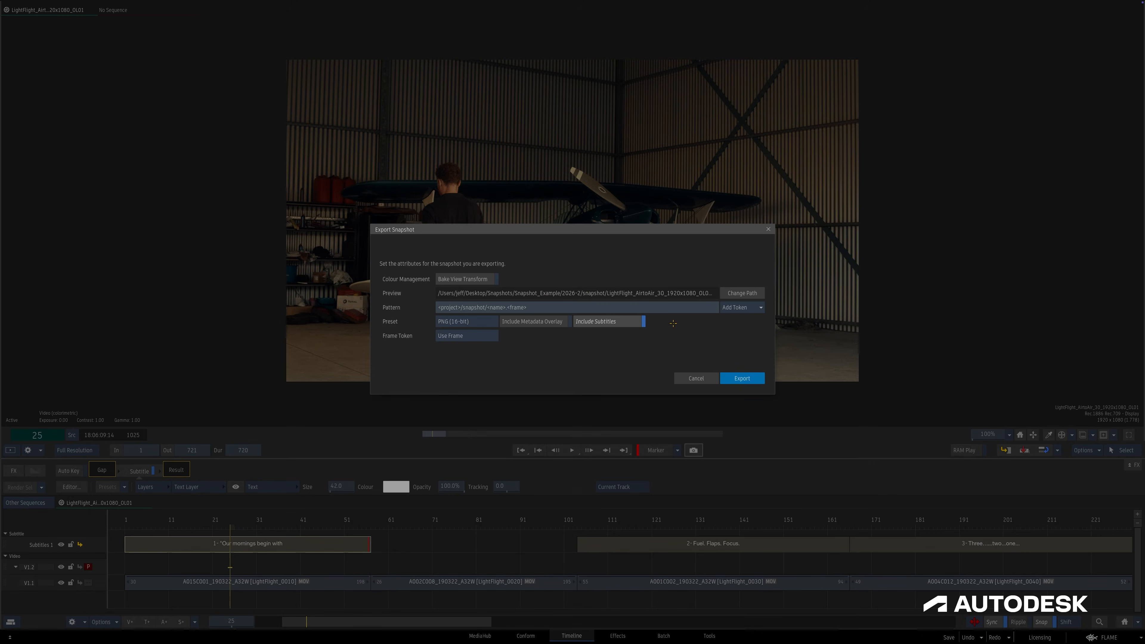
{"action": "left_click", "coordinate": [712, 377]}
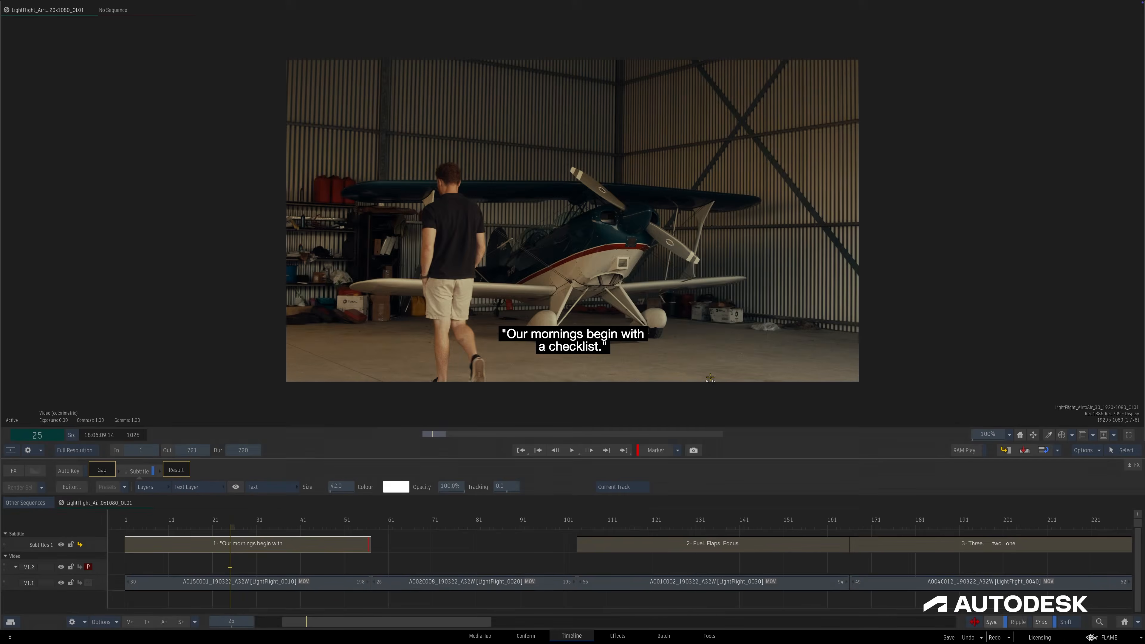
Open the sequence's media export settings, and switch Include Subtitles off and back on.
{"action": "right_click", "coordinate": [626, 379]}
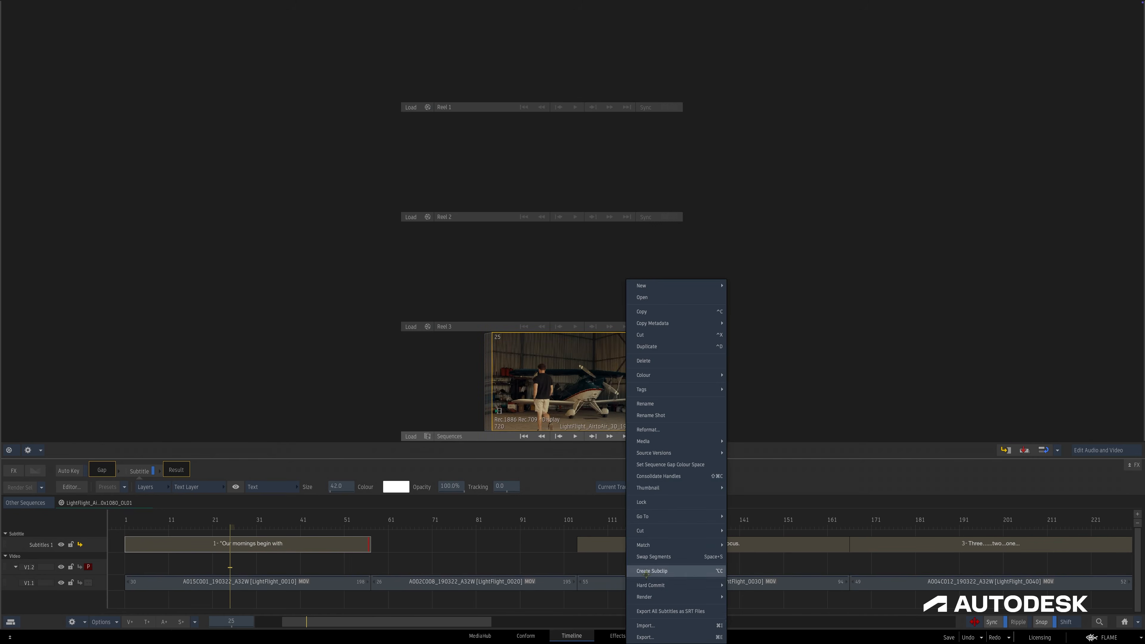
{"action": "left_click", "coordinate": [645, 637]}
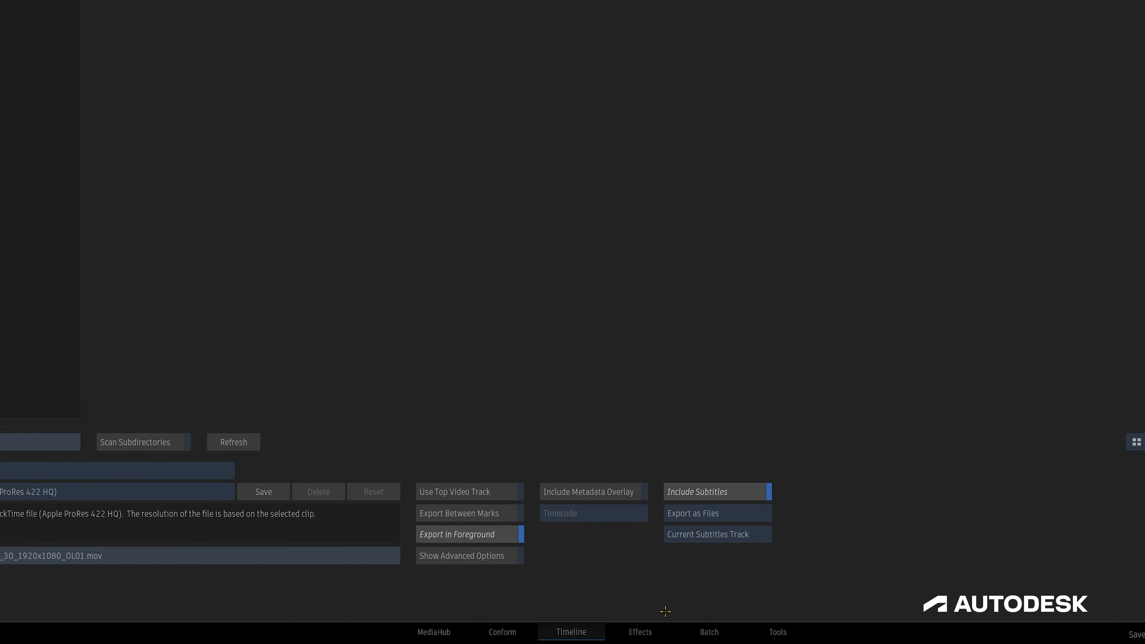
{"action": "left_click", "coordinate": [740, 493]}
{"action": "left_click", "coordinate": [742, 493]}
Check the Export as Files option, choose the 1 - flight-to-flight-30 subtitles track for export, and reopen the track choices.
{"action": "left_click", "coordinate": [760, 516]}
{"action": "left_click", "coordinate": [762, 535]}
{"action": "left_click", "coordinate": [762, 545]}
{"action": "left_click", "coordinate": [762, 535]}
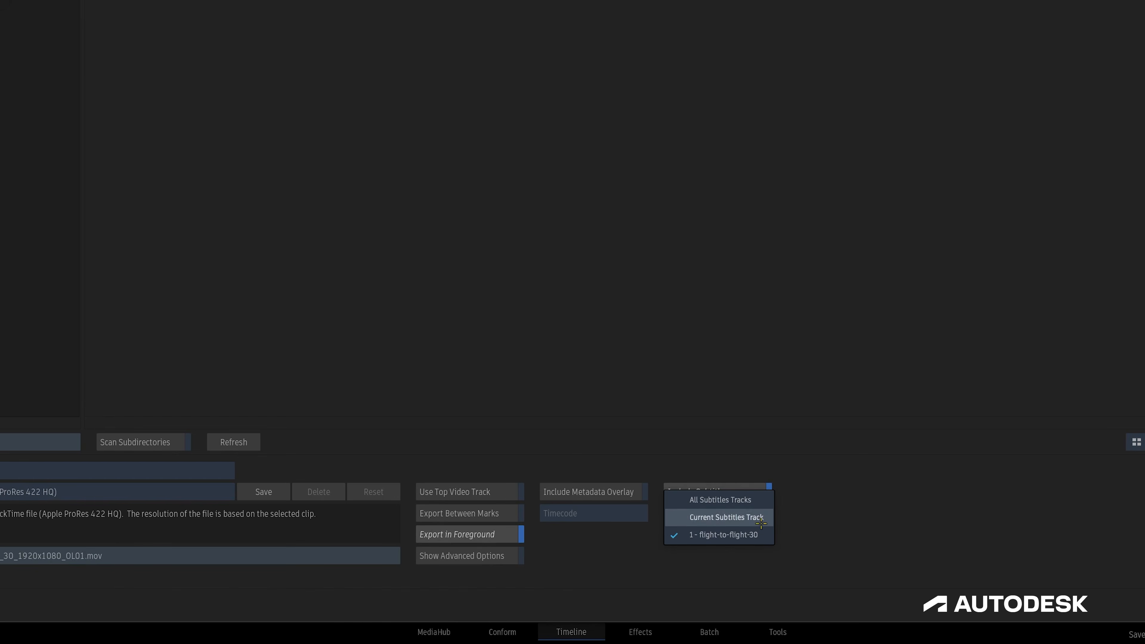